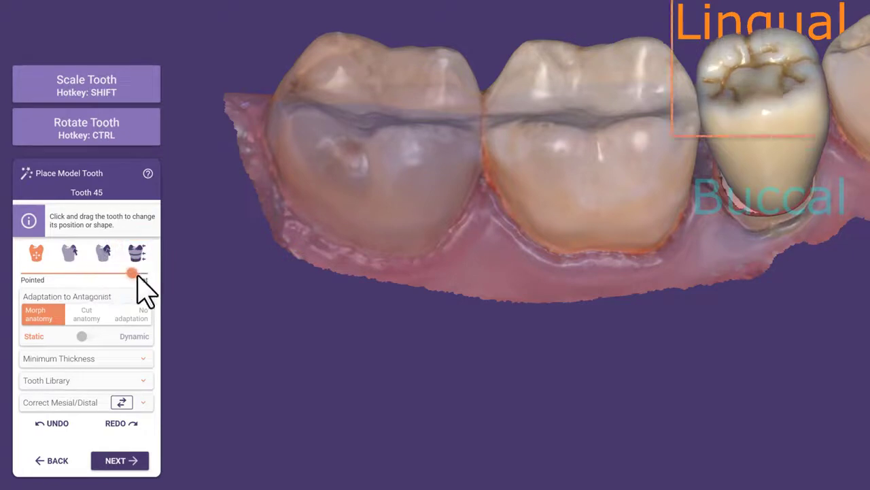
Switch tooth 45's Adaptation to Antagonist from Morph anatomy to Cut anatomy
click(102, 253)
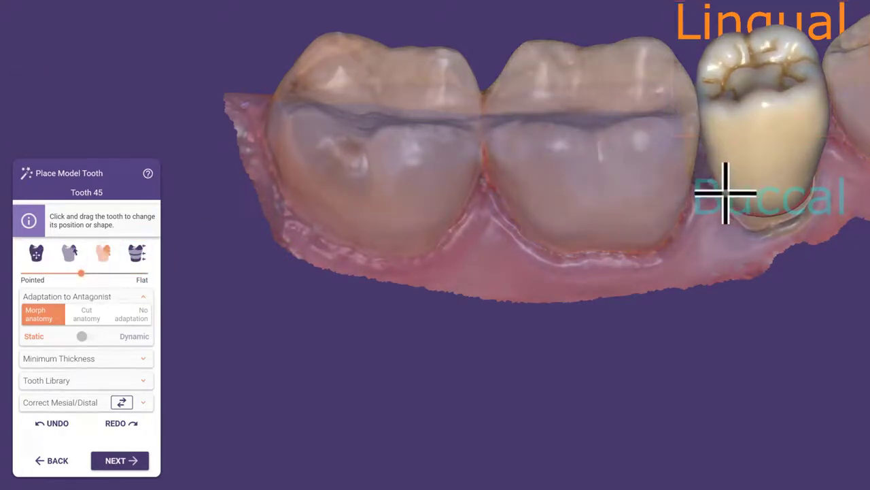
click(137, 253)
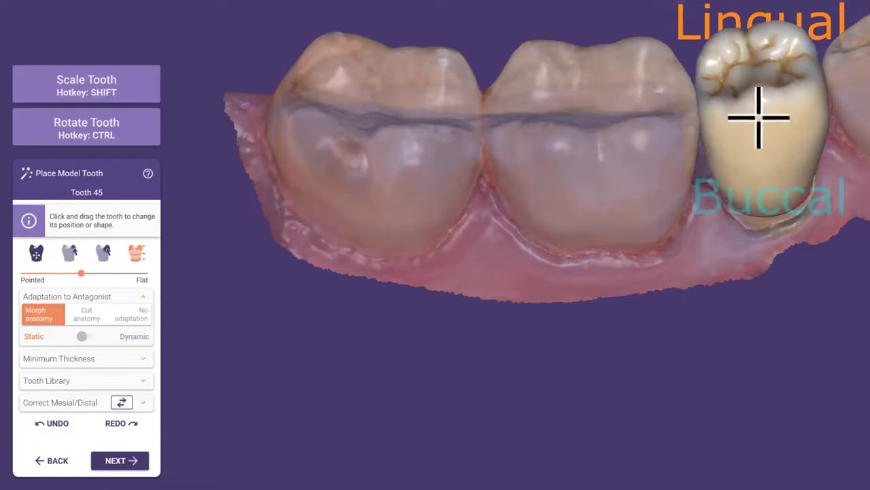
click(87, 315)
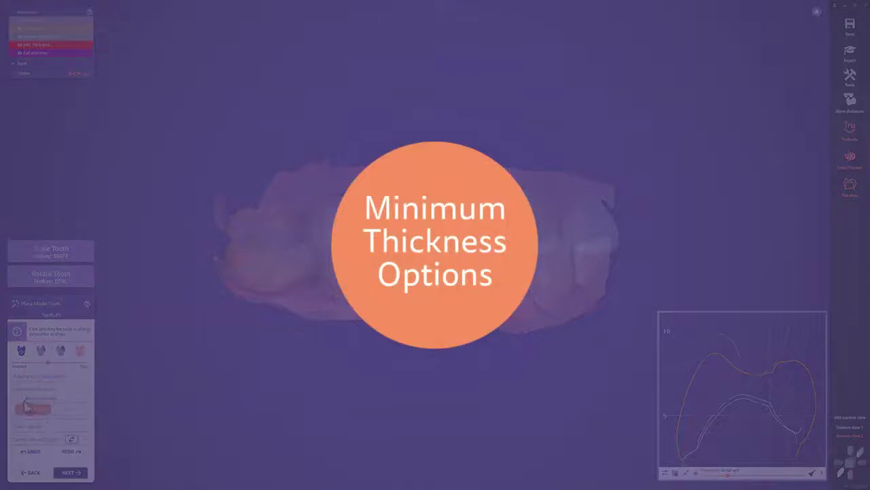
Try Reduce everywhere for tooth 45's minimum thickness, then settle on Cut locally to antagonist/adjacent (keep manufacturer minimum)
click(25, 406)
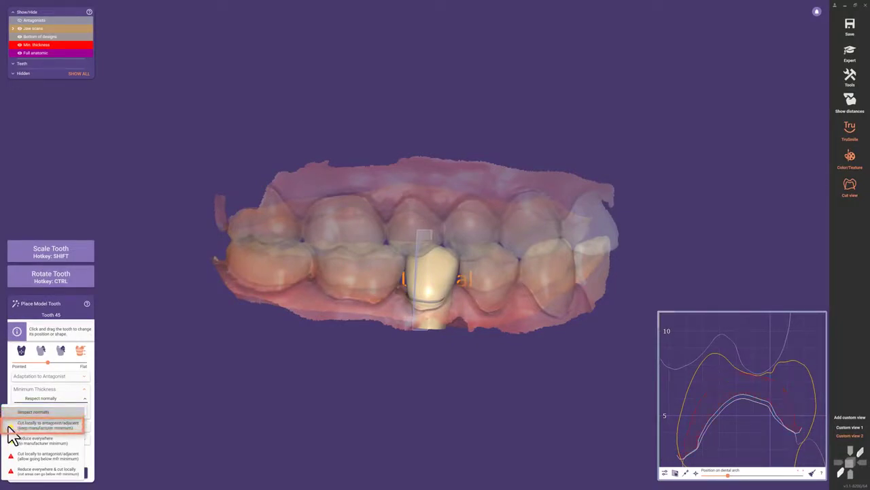
click(8, 427)
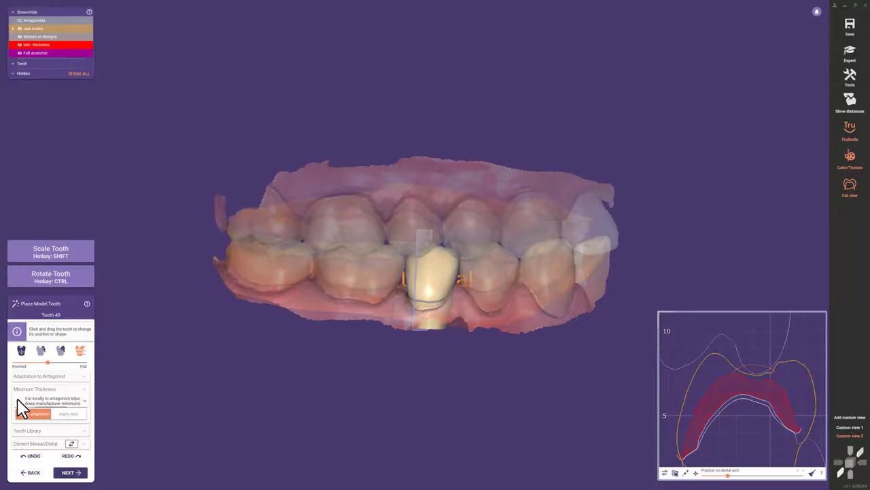
click(18, 399)
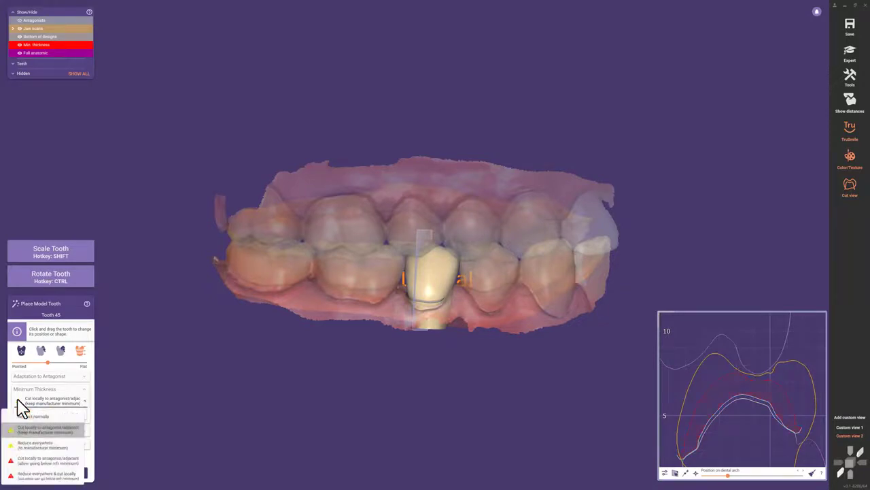
click(13, 446)
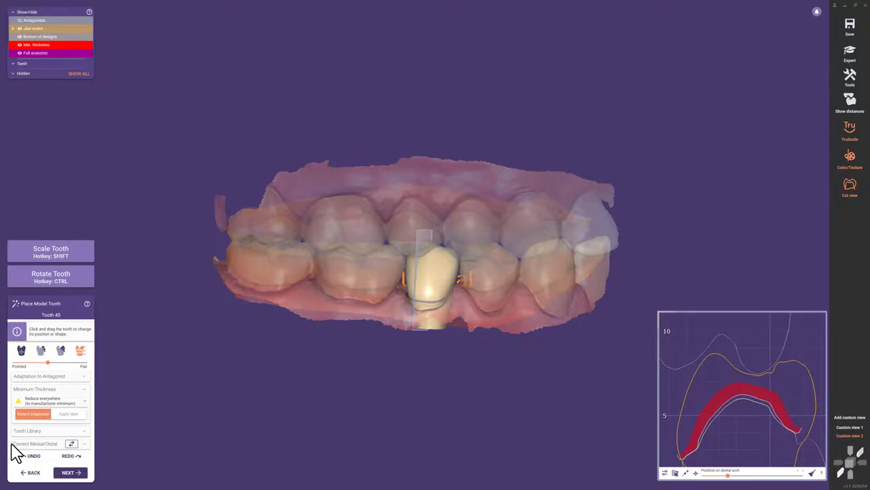
click(19, 401)
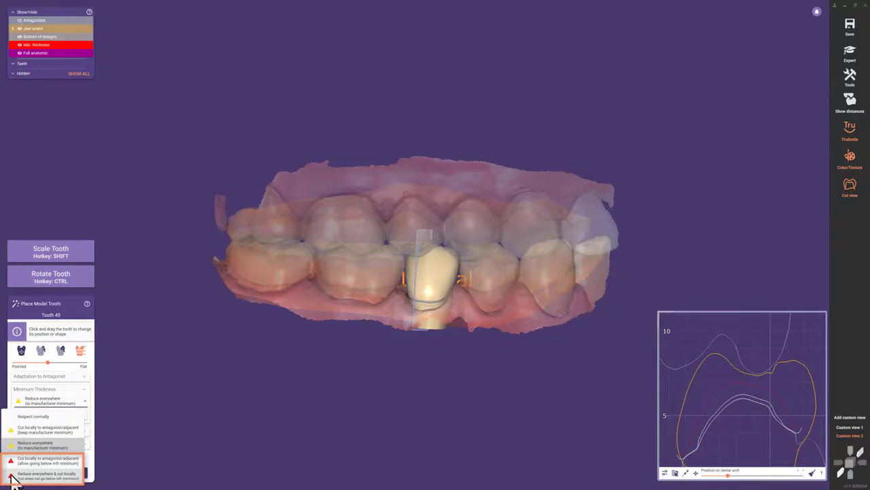
click(14, 431)
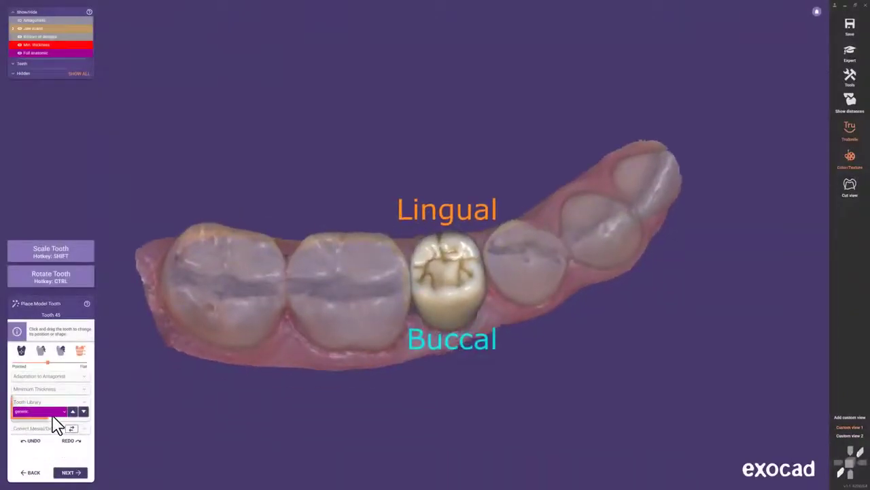
click(55, 412)
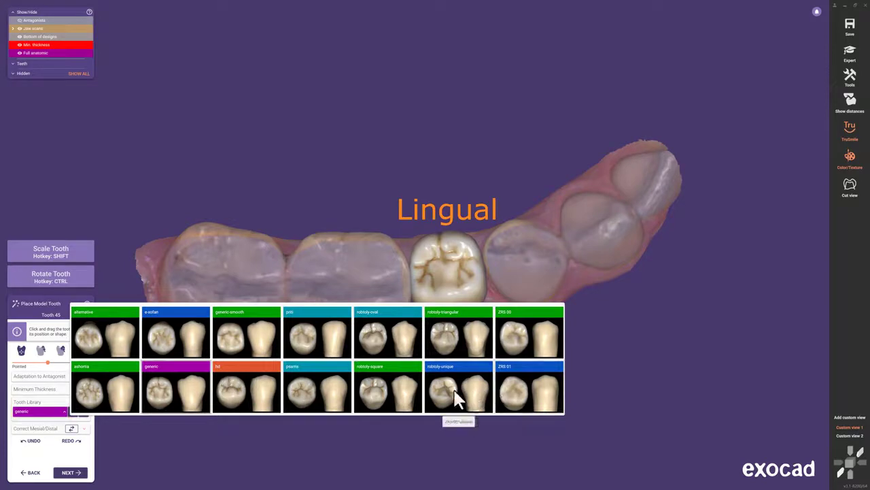
click(47, 414)
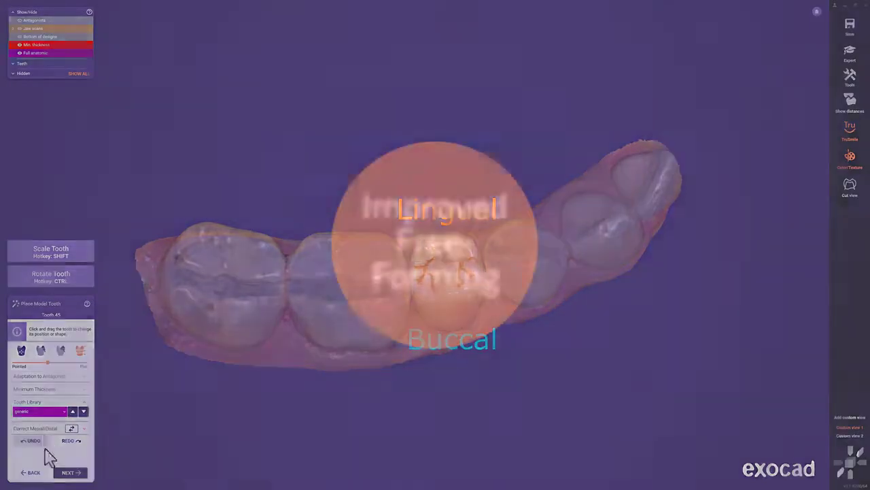
Enter Free-Forming and adapt tooth 45 to the static occlusion
click(81, 475)
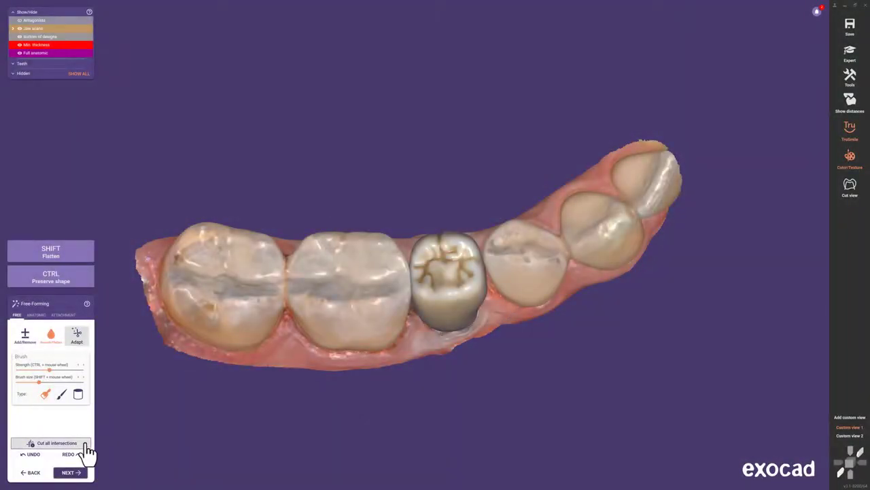
click(77, 336)
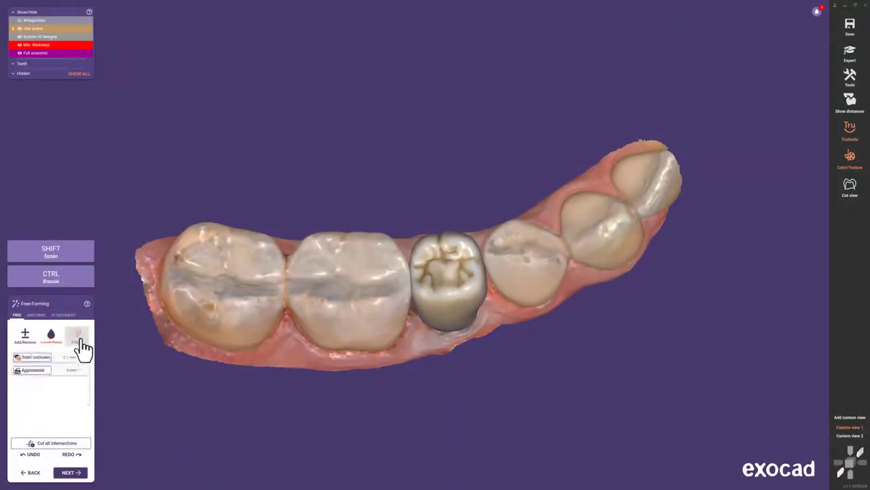
click(37, 359)
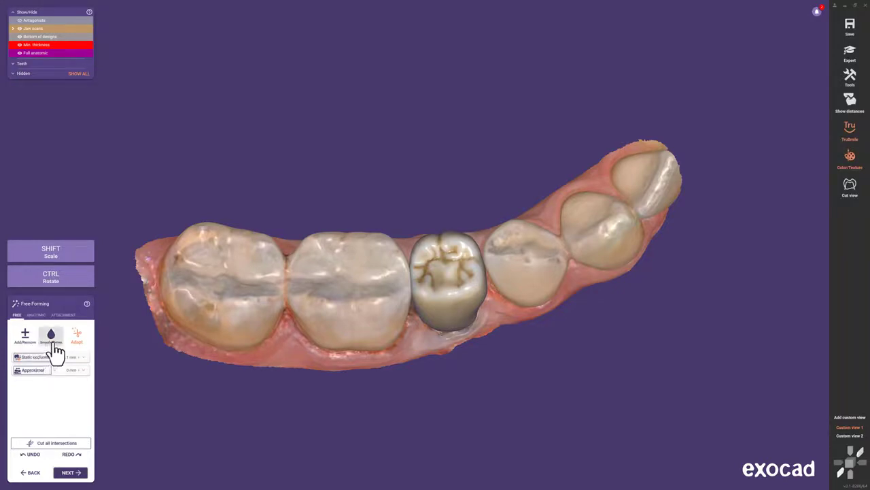
Try Smooth/Flatten and the Anatomic Ridge preset on the crown, then finish free-forming
click(53, 340)
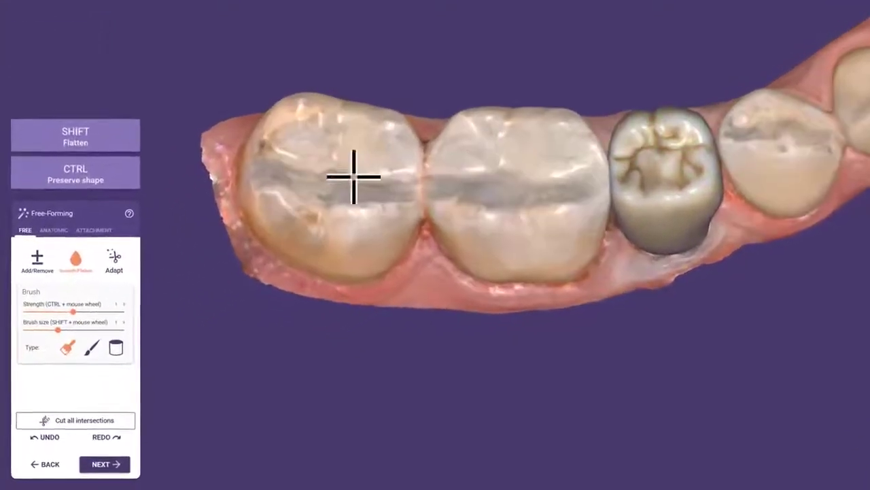
click(48, 257)
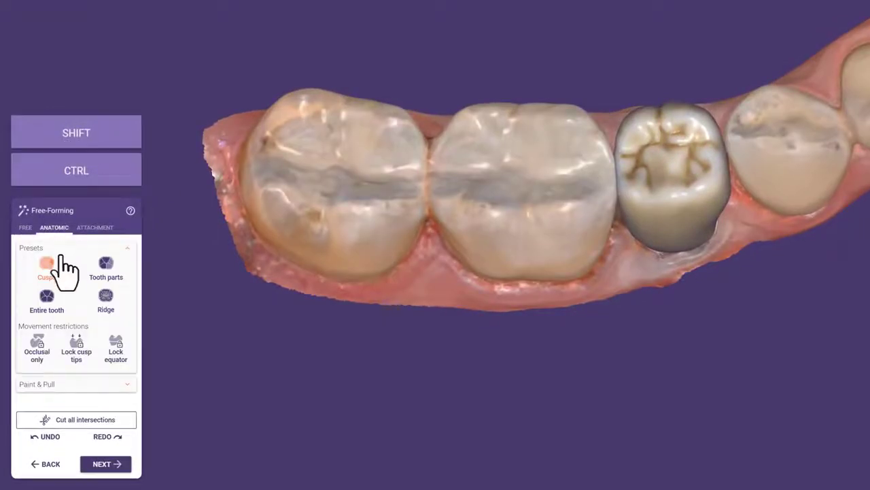
click(104, 303)
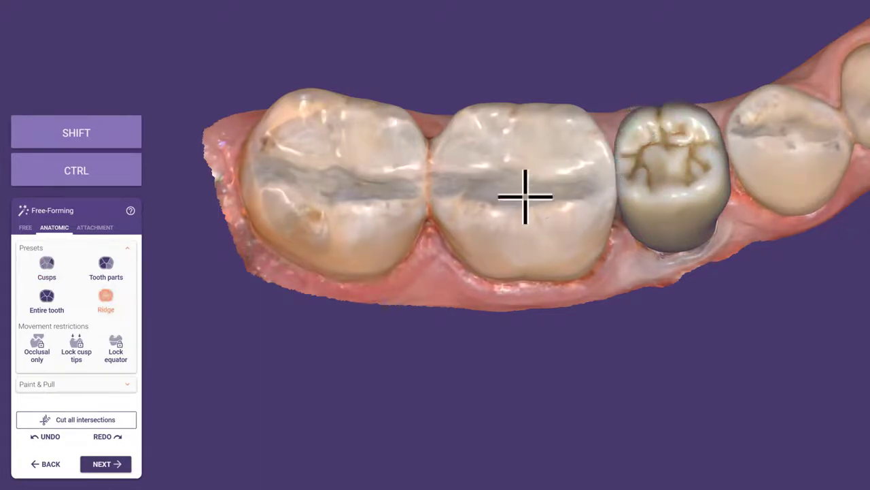
click(119, 465)
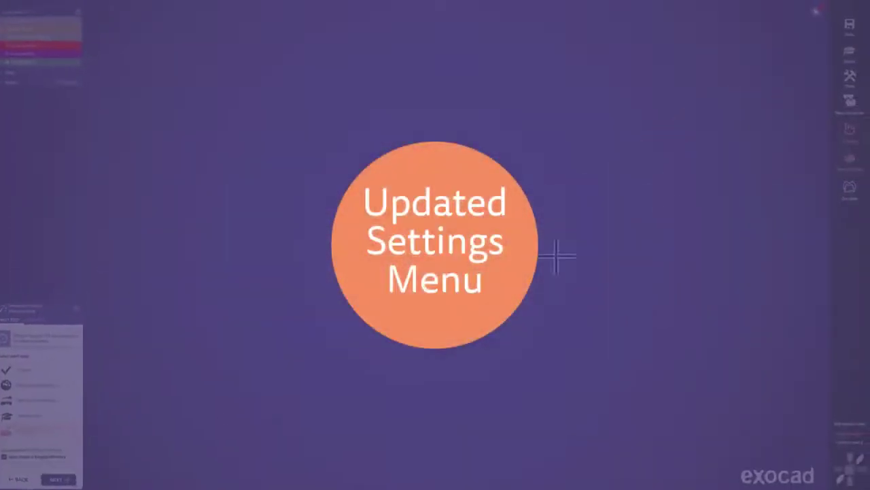
Open Tools > Settings and review the Show distance initial mode dropdown choices
click(848, 101)
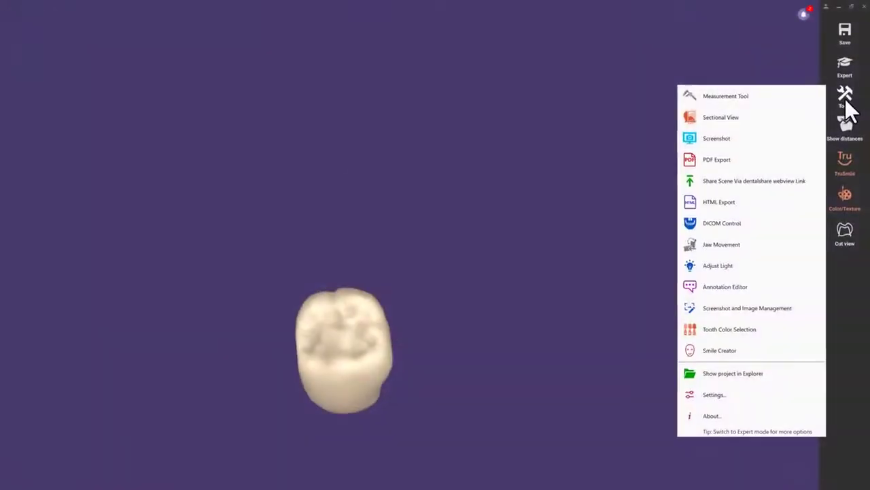
click(791, 392)
drag(432, 202, 424, 243)
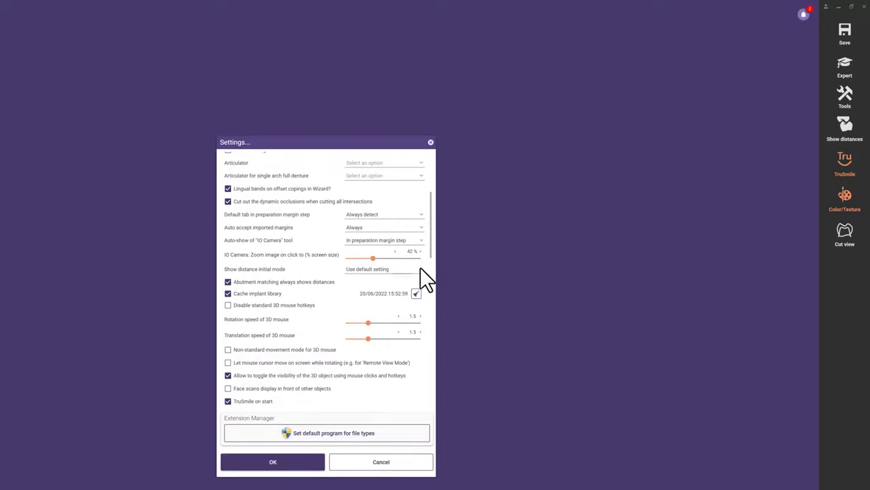
click(420, 270)
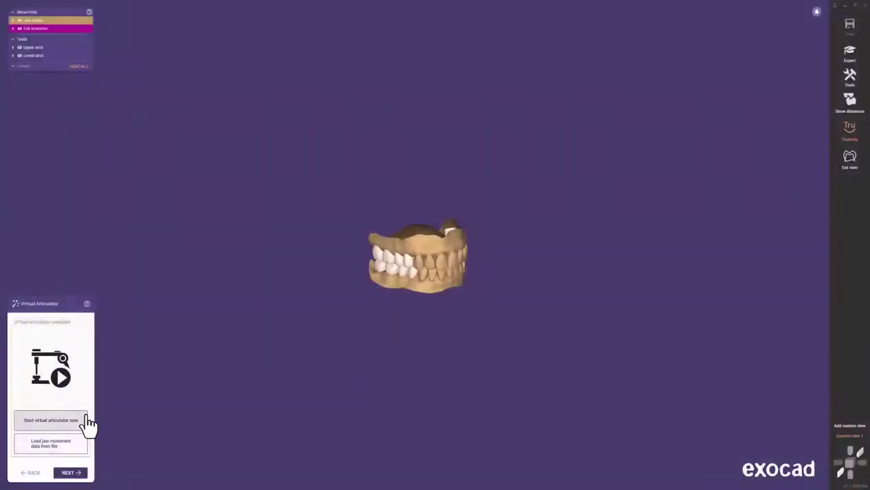
Pick an articulator type, run the articulator movement simulation and accept its result
click(86, 420)
click(800, 42)
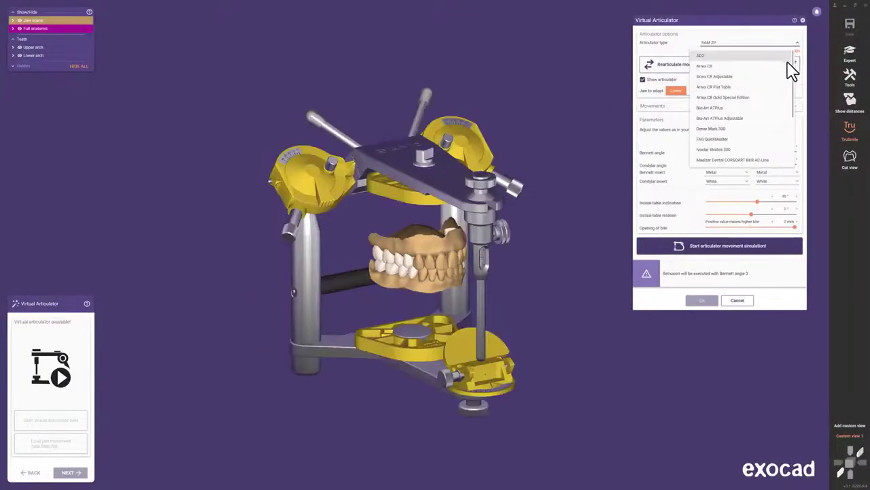
click(784, 215)
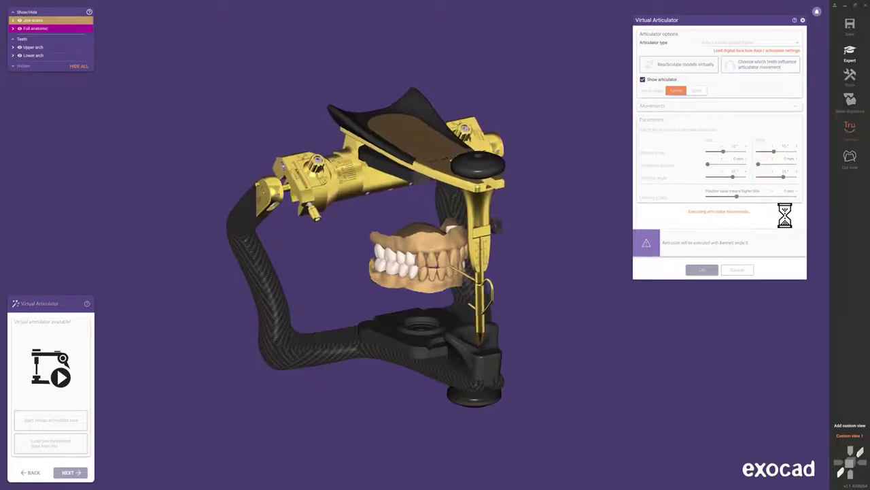
click(708, 269)
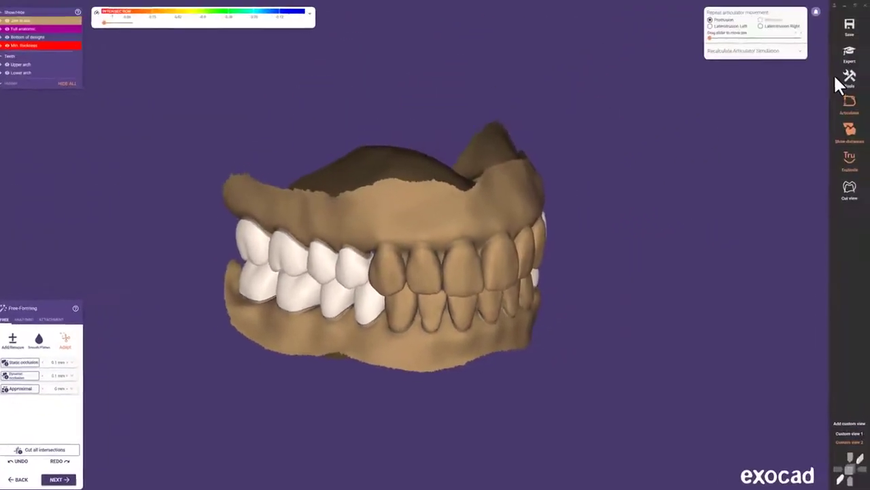
Set the articulator recalculation to adapt the lower jaw rather than the upper
click(780, 66)
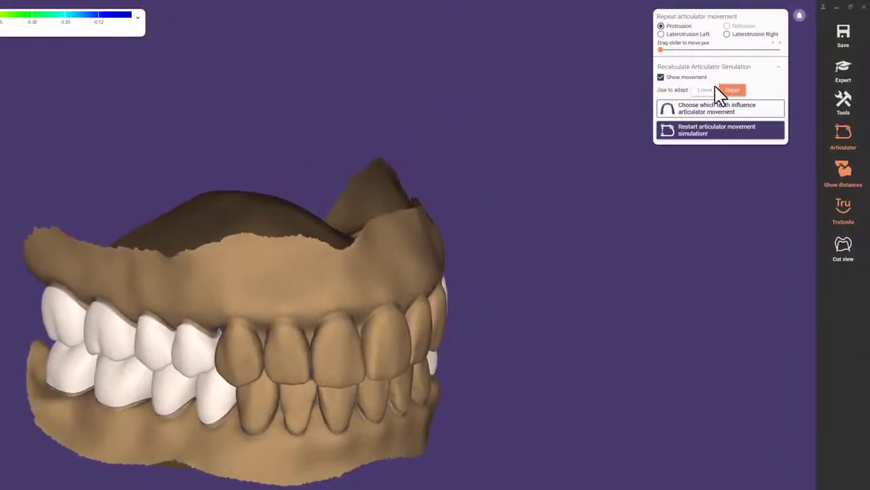
click(708, 92)
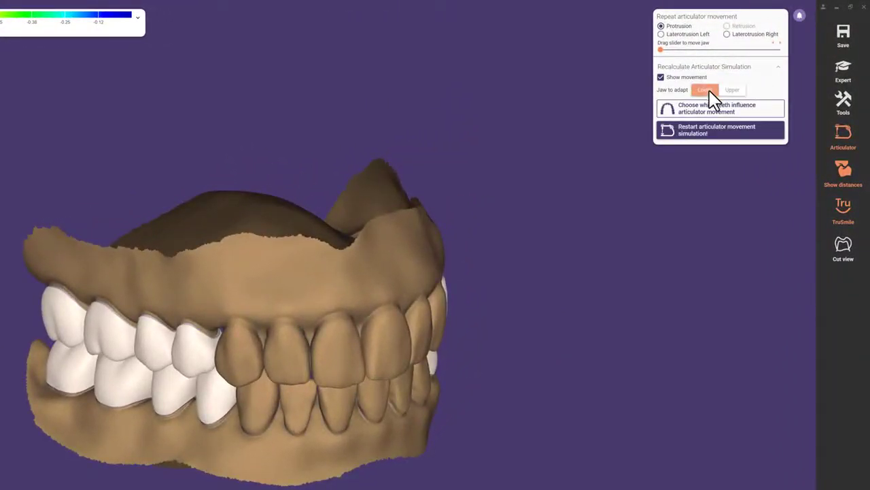
click(760, 121)
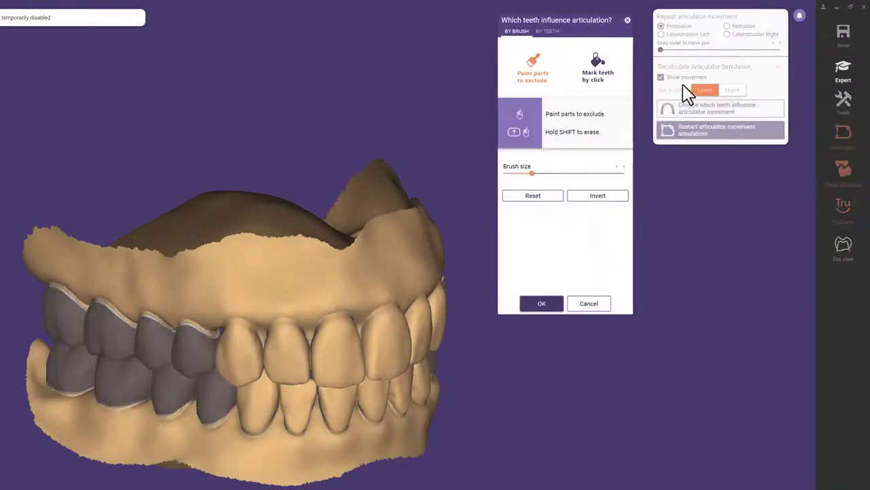
Mark teeth 14–17 and 24–27 as the teeth influencing articulator movement
click(548, 31)
click(525, 81)
click(521, 93)
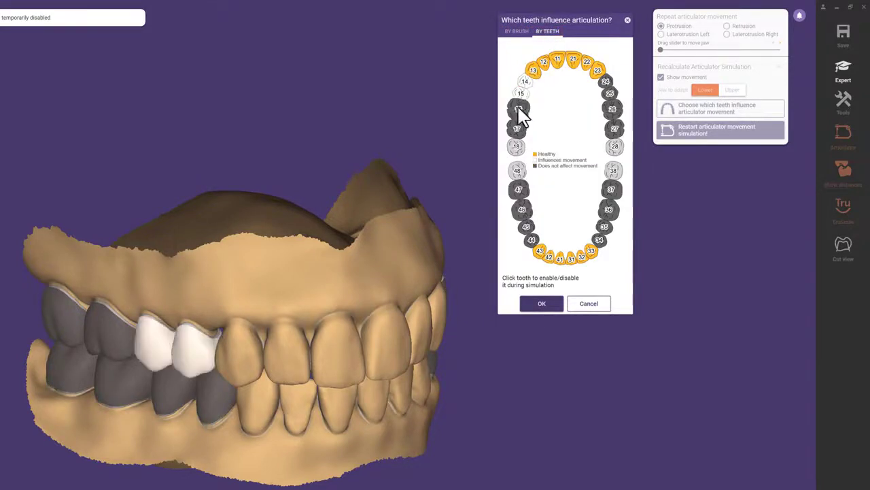
click(518, 107)
click(518, 127)
click(614, 125)
click(612, 108)
click(610, 96)
click(608, 85)
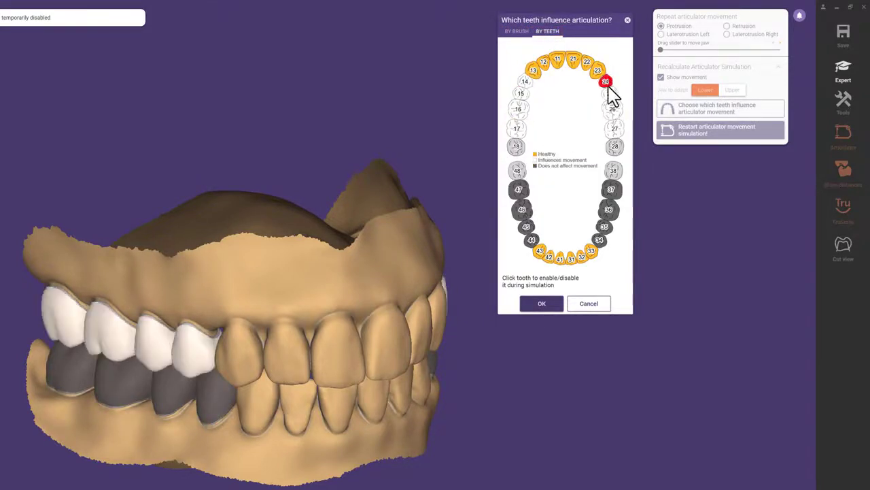
click(554, 304)
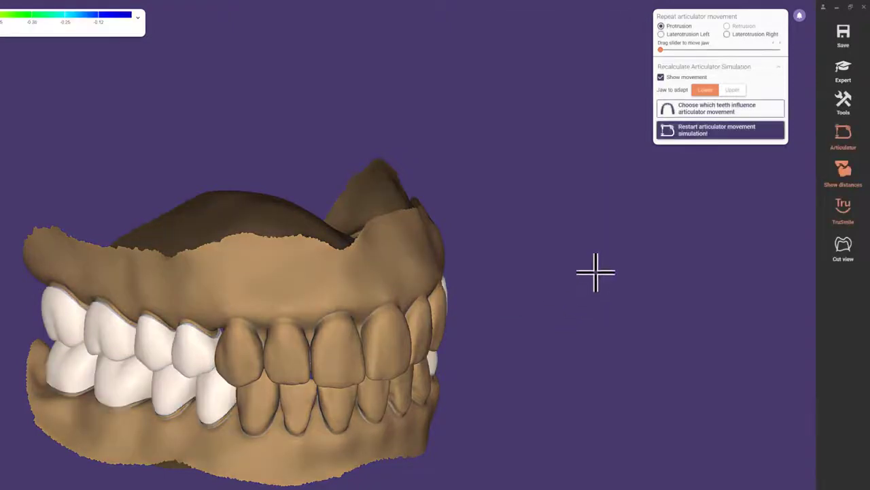
Rerun the articulator simulation, continue to Connectors, and switch to the case's file folder
click(773, 130)
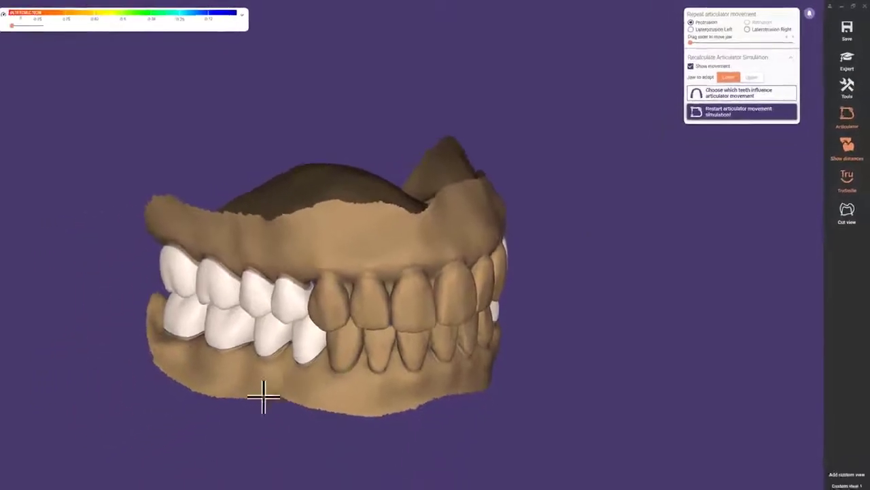
click(81, 473)
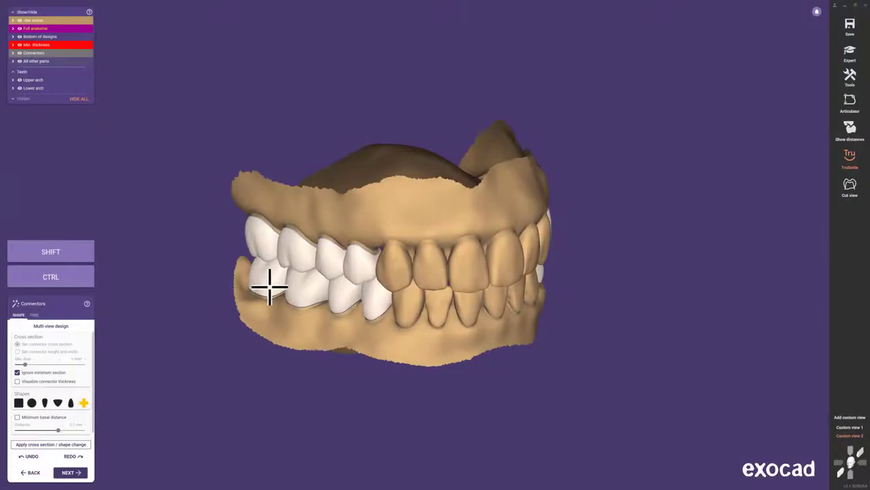
key(alt+Tab)
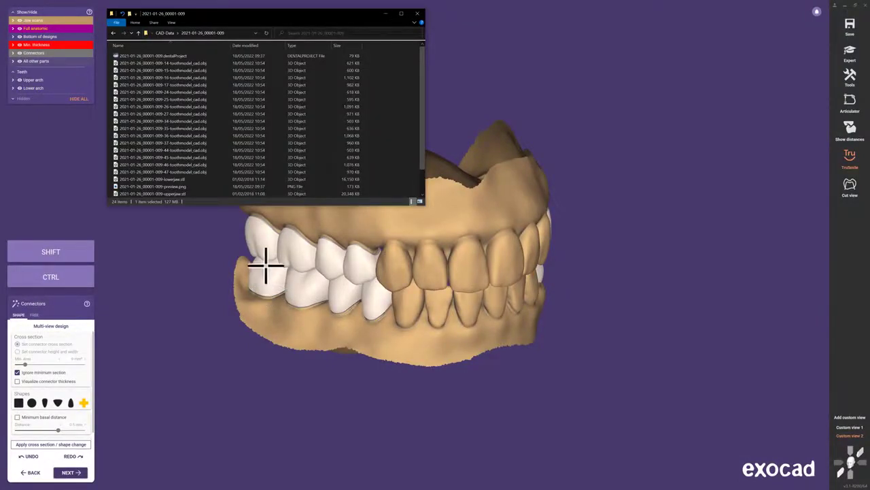
Select the toothmodel .obj files from 047 up to 014, then continue to the exocad project overview
click(218, 171)
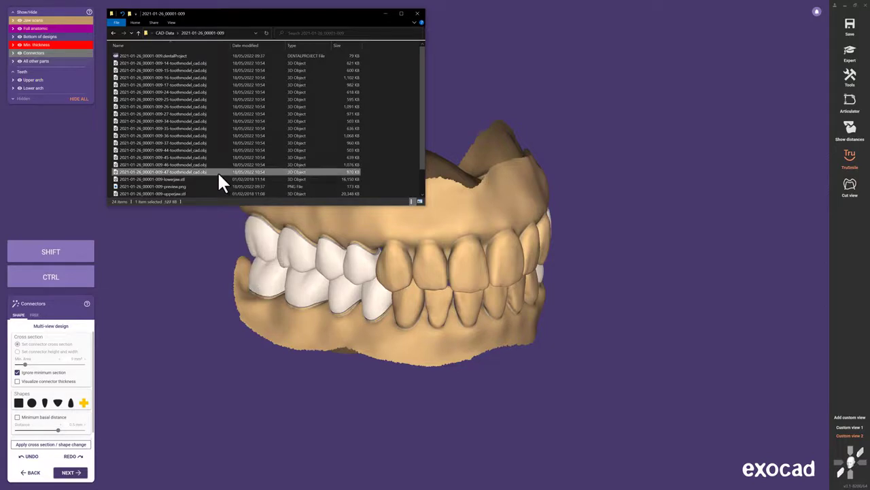
shift+click(206, 63)
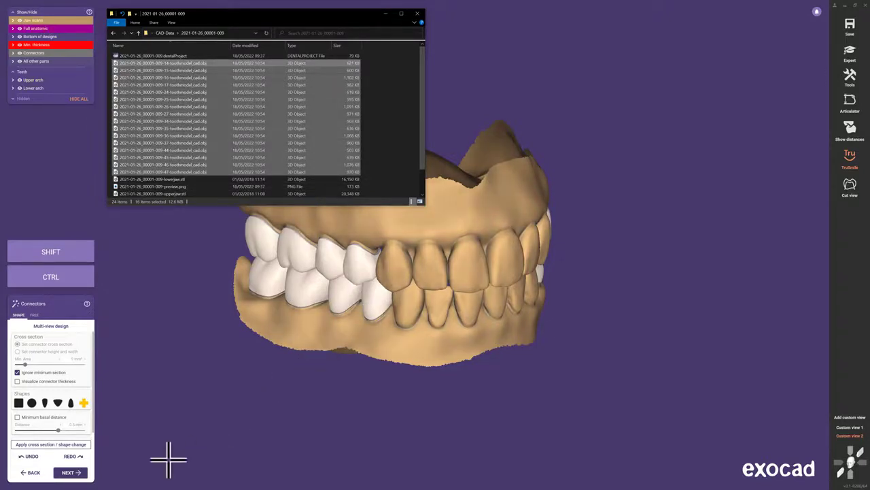
click(85, 475)
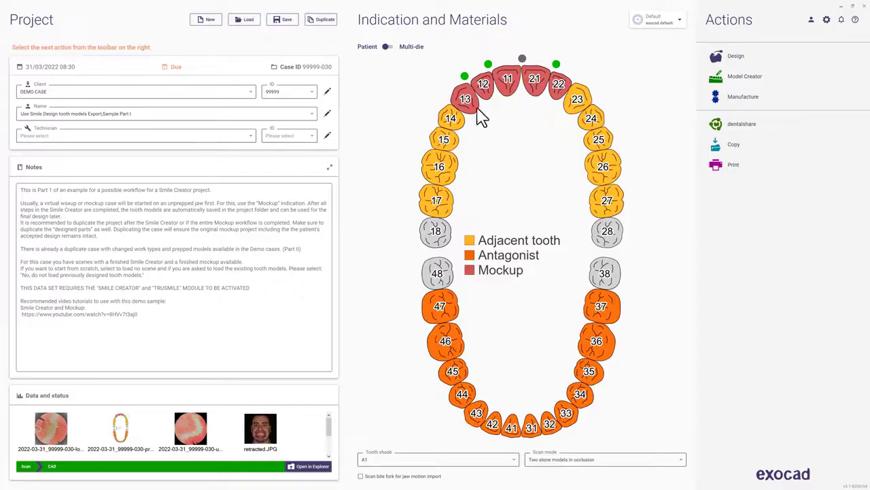
click(719, 62)
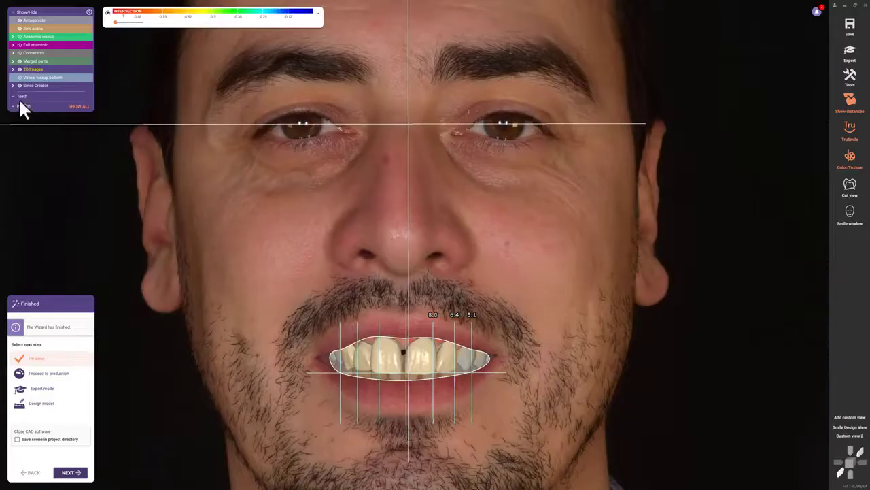
click(20, 85)
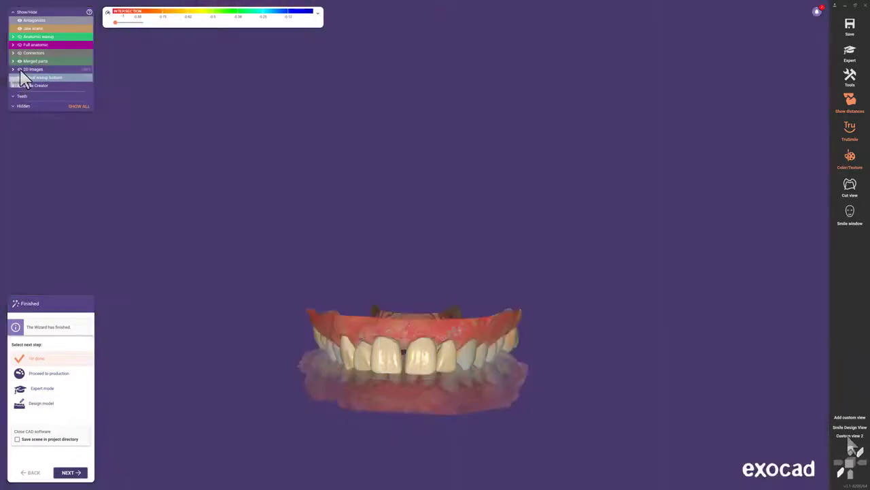
click(848, 436)
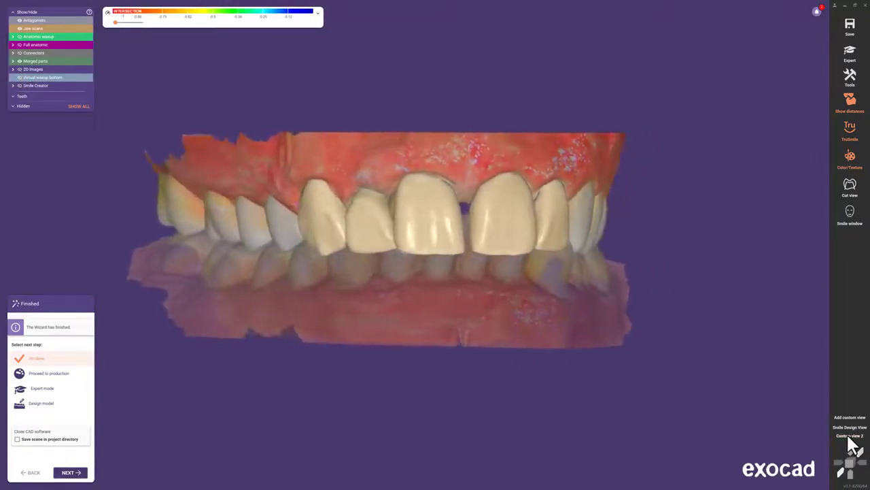
click(866, 5)
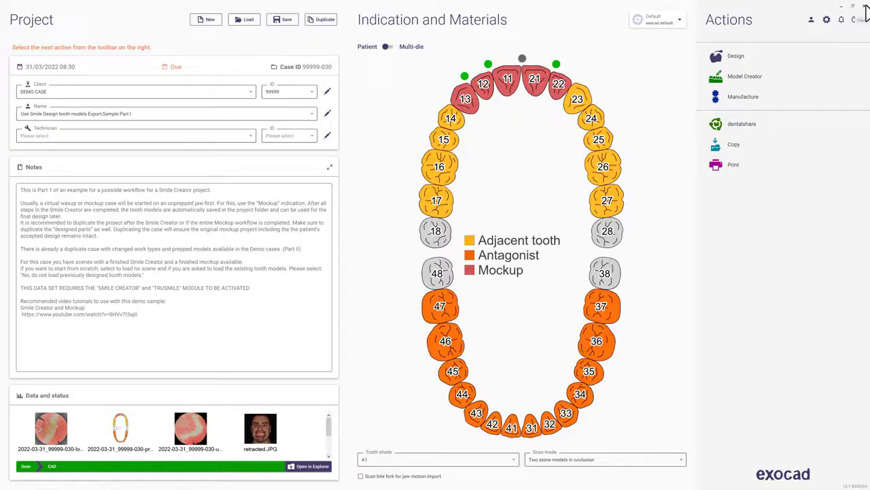
Duplicate the case including lowerjaw.ply and the designed files, and view its folder
click(335, 26)
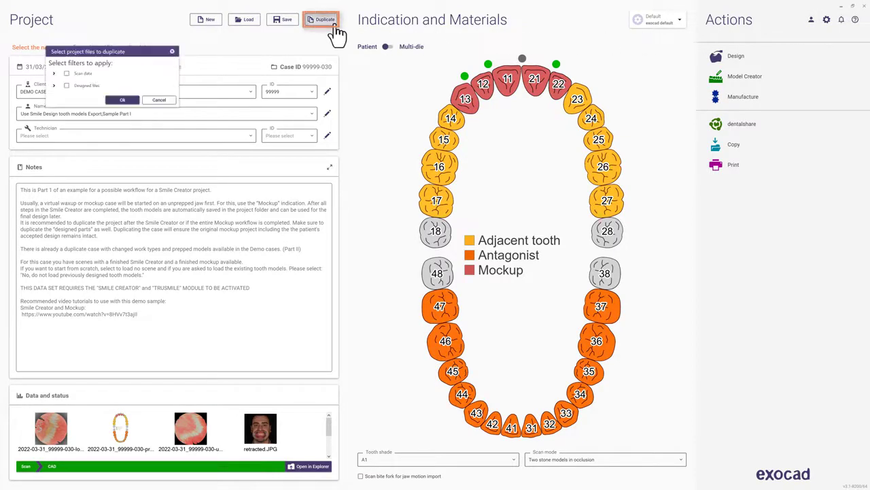
click(53, 72)
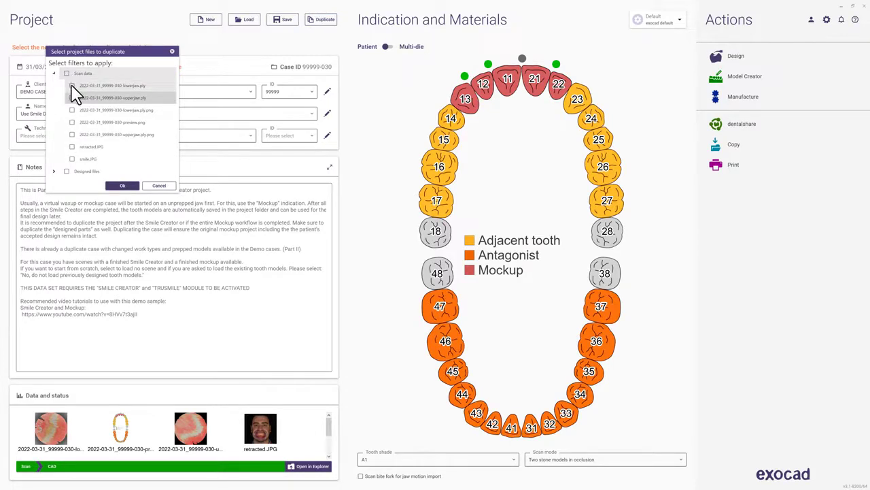
click(72, 86)
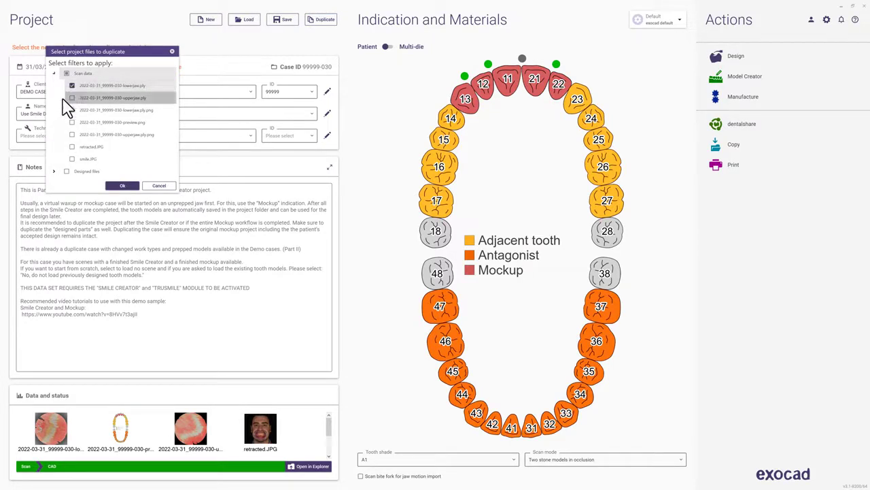
click(67, 171)
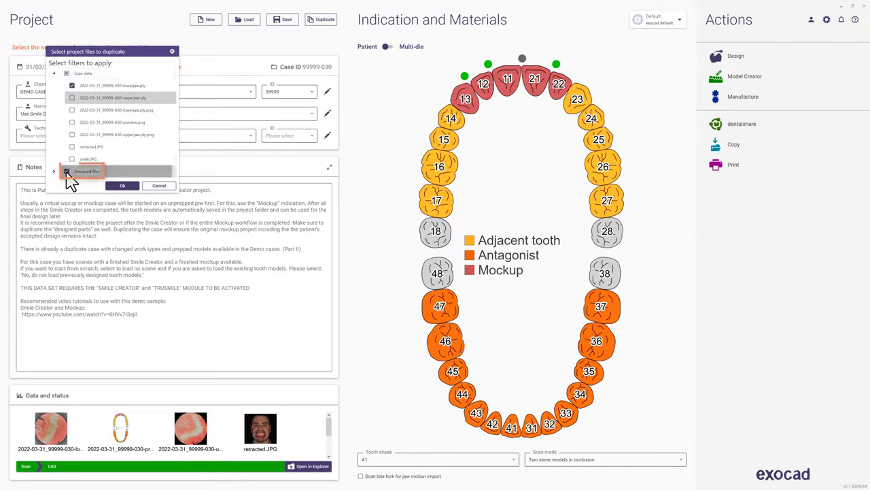
click(123, 186)
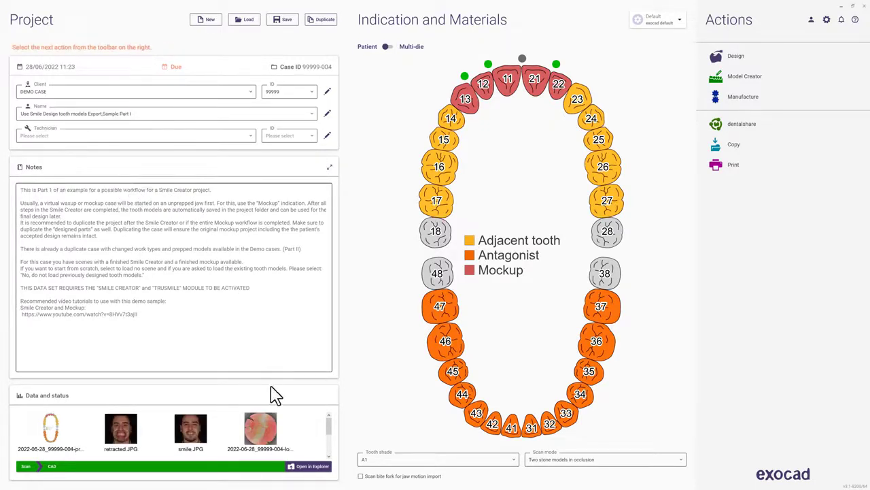
click(311, 466)
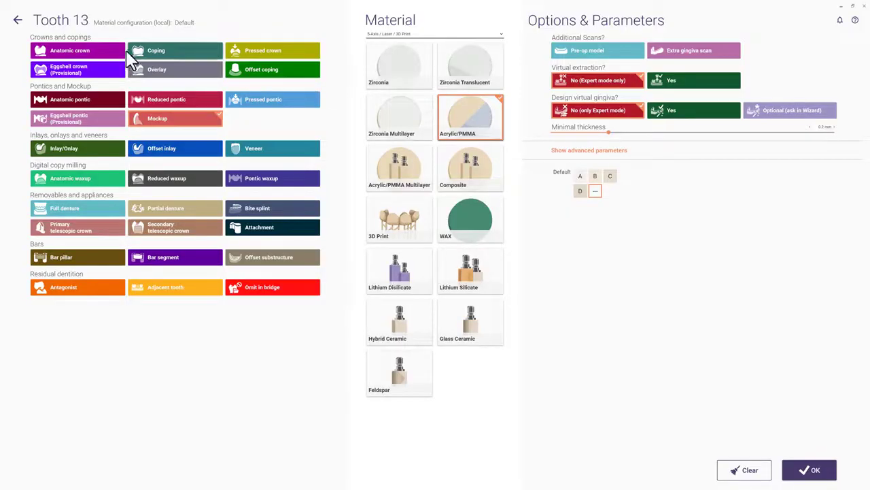
Make teeth 13 and 12–22 anatomic crowns and design them from the previously designed tooth models
click(123, 53)
click(815, 470)
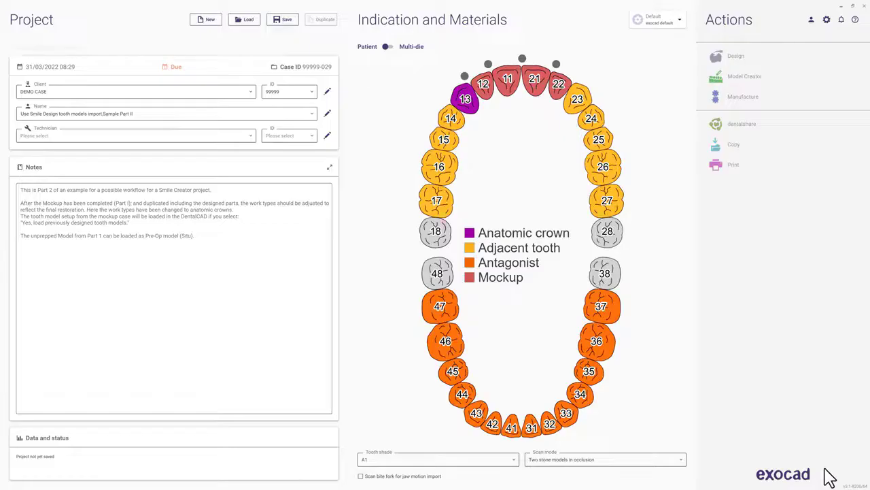
drag(487, 101, 562, 86)
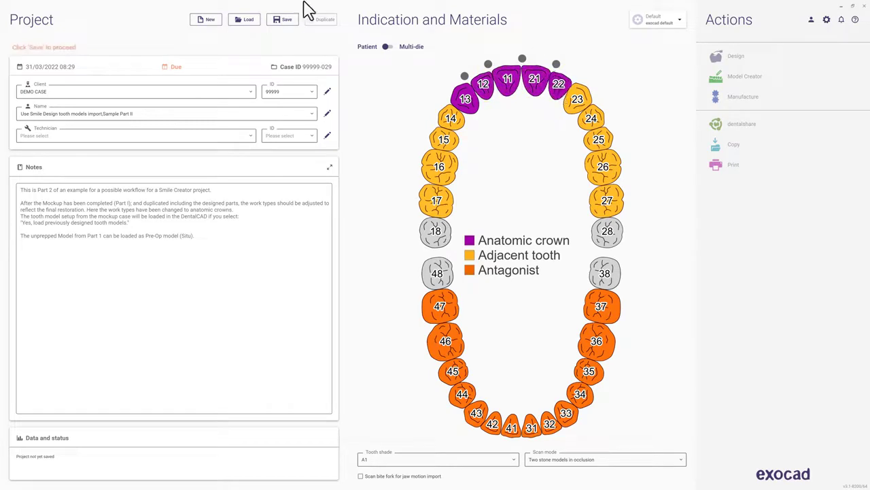
click(741, 57)
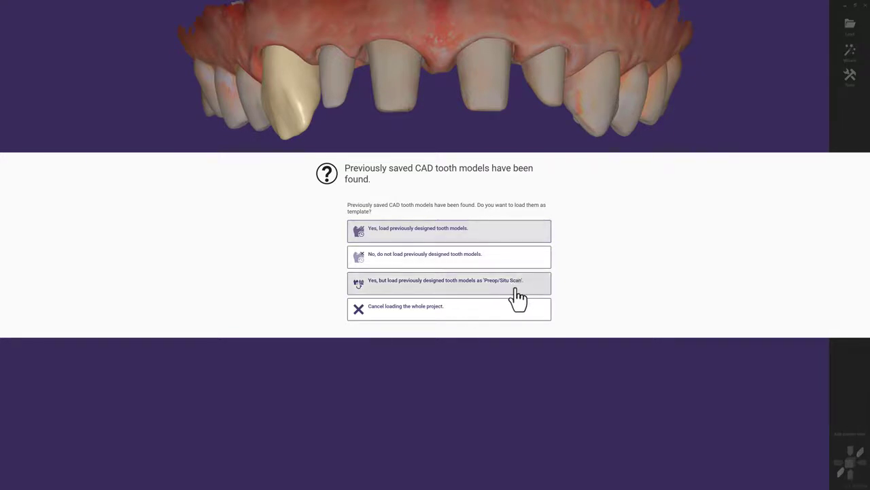
click(521, 234)
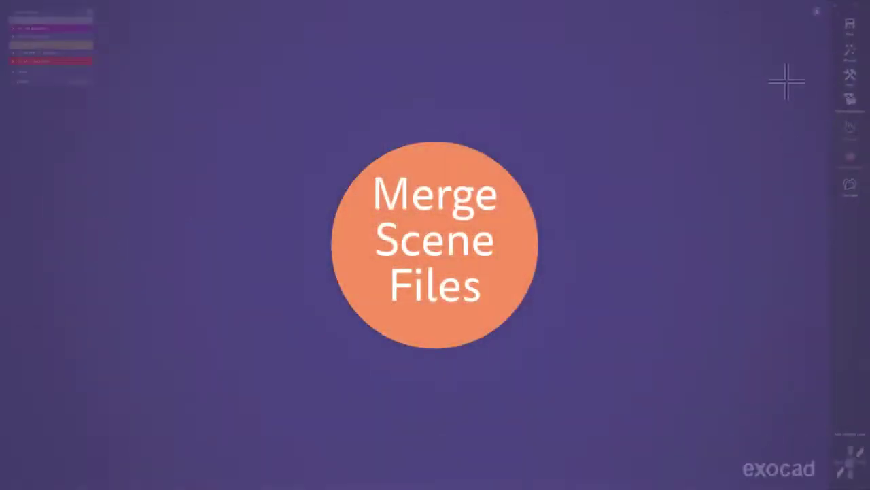
Load all visible parts of MockUp-TryIn.dentalCAD as a combined pre-op scan and view the front teeth
click(855, 79)
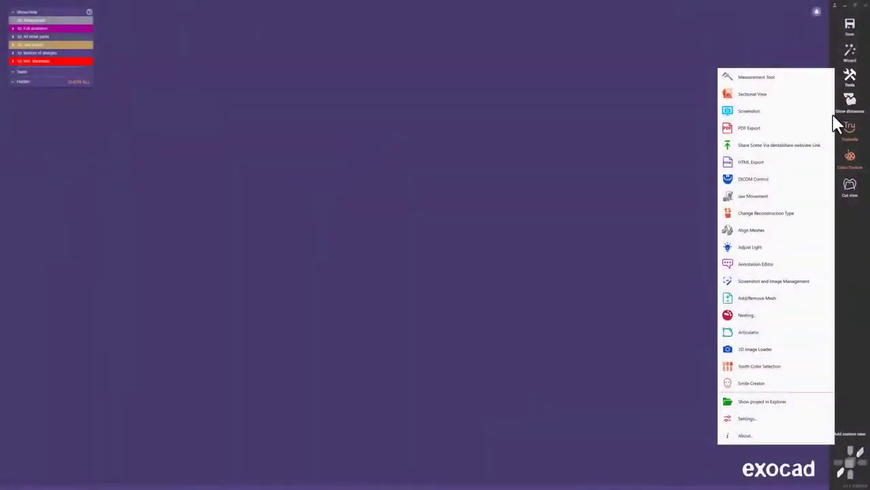
click(824, 302)
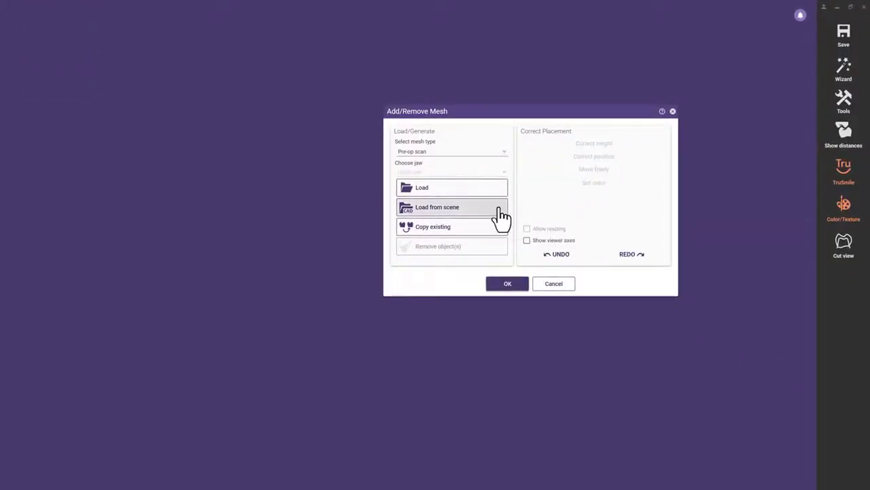
click(501, 212)
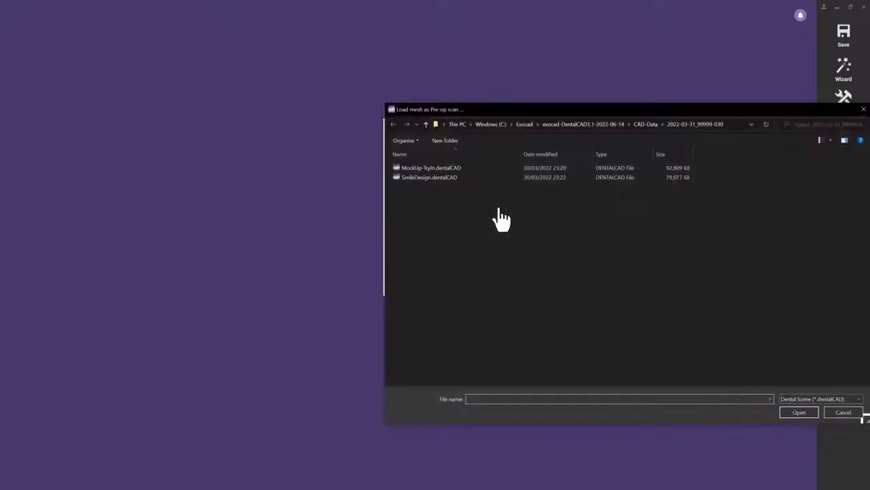
double_click(447, 167)
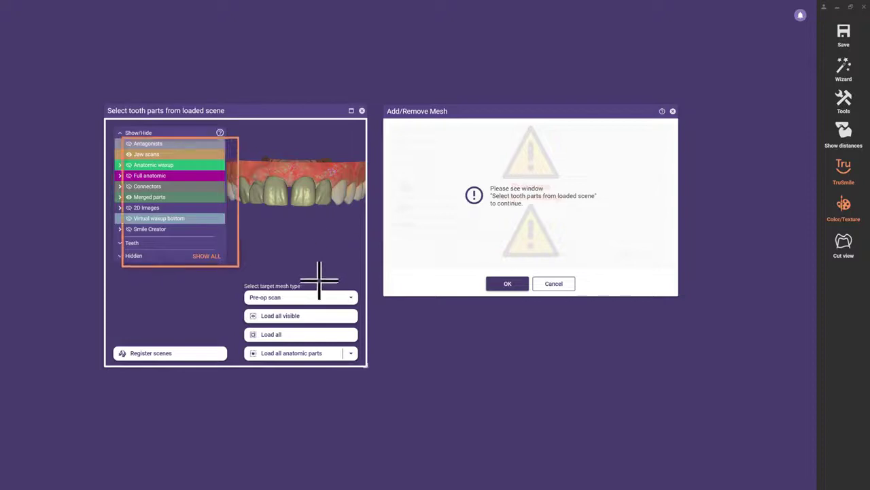
click(321, 315)
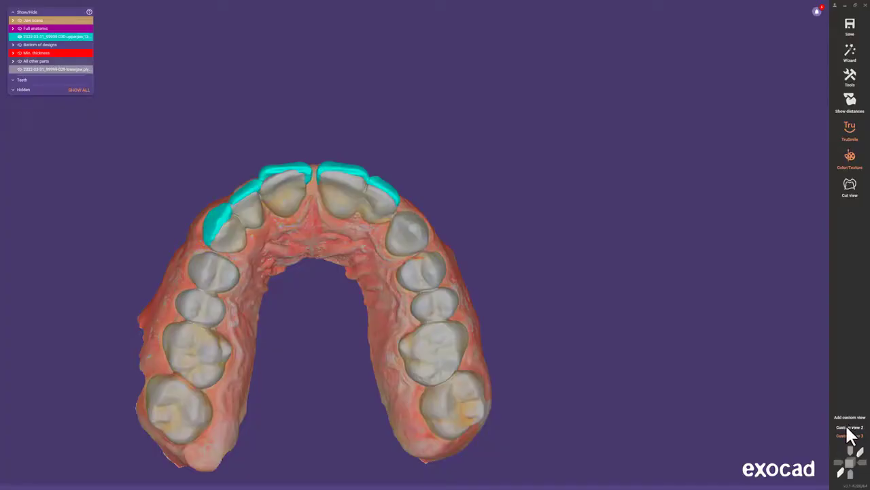
click(847, 427)
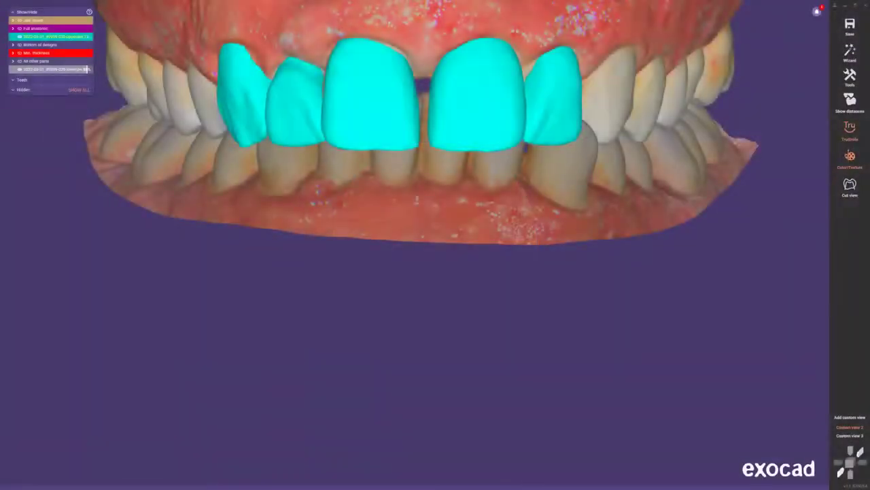
Load the lower-jaw PLY scan into the scene via Add/Remove Mesh
click(850, 76)
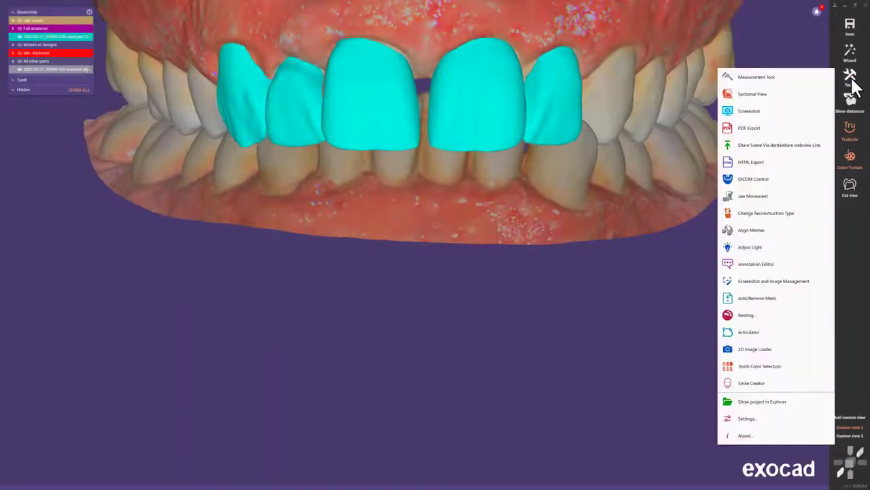
click(812, 298)
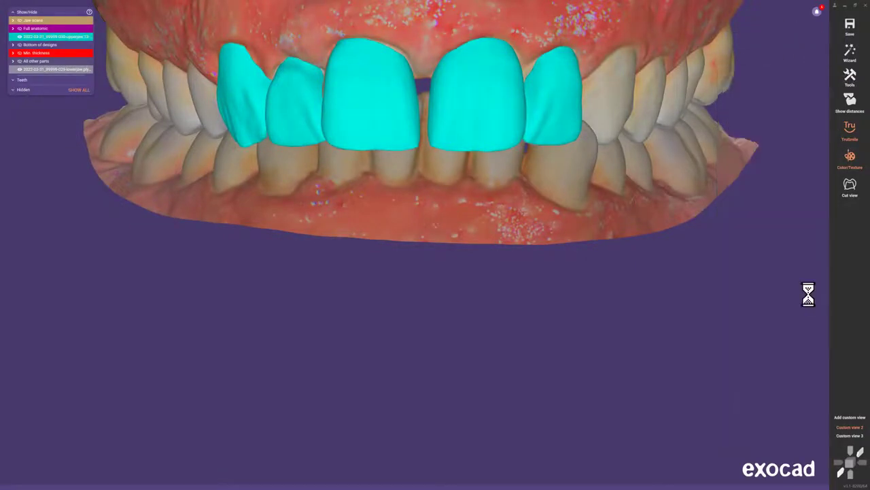
click(586, 126)
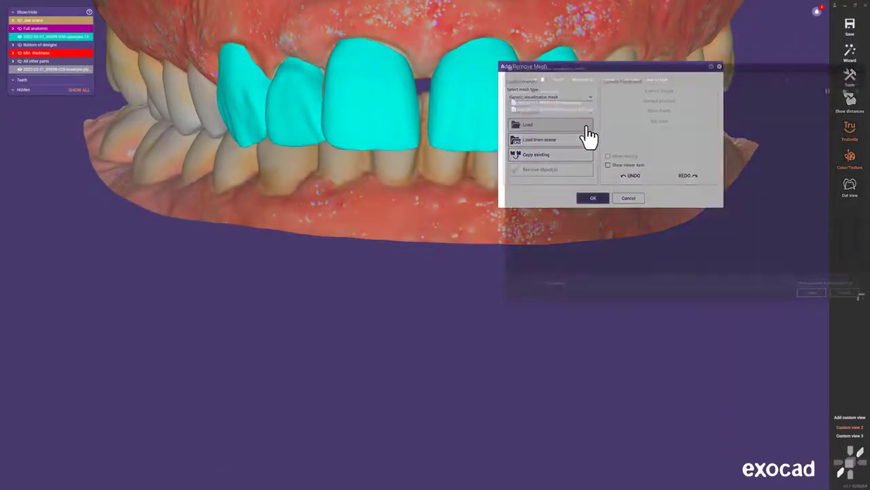
double_click(573, 107)
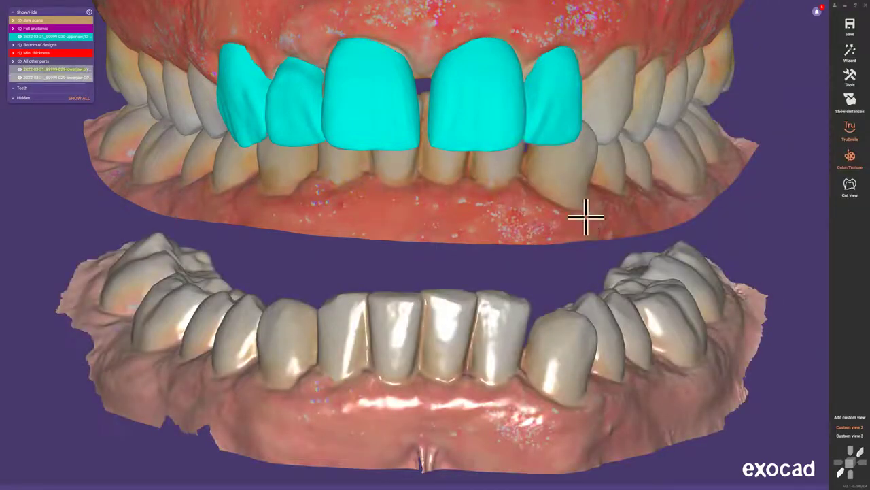
Turn the old antagonist into a visualization object and convert the lower-jaw scan into the antagonist
right_click(587, 219)
click(593, 269)
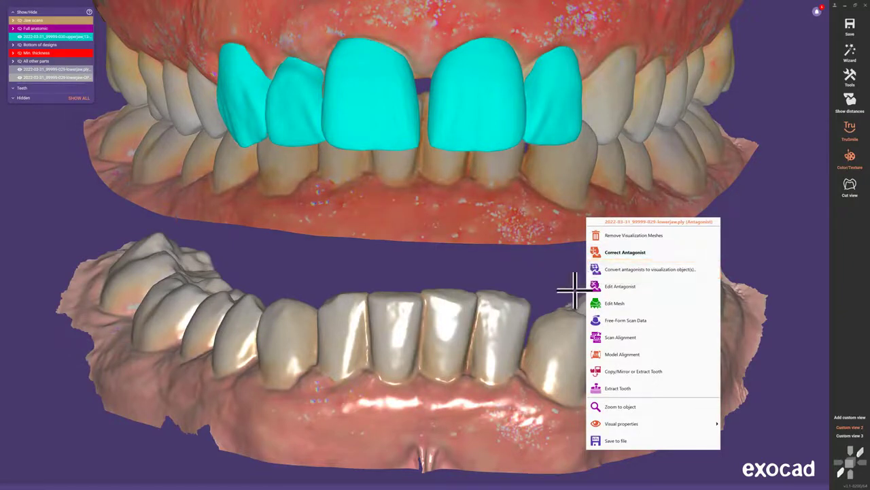
right_click(507, 311)
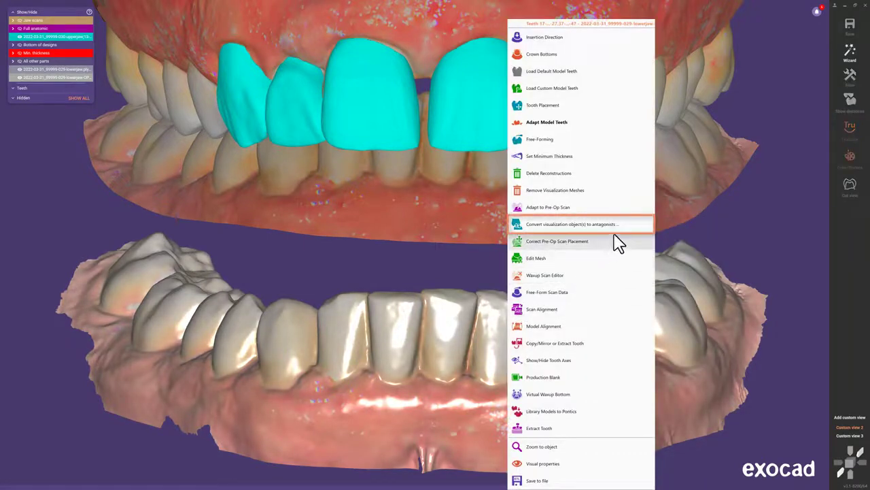
click(635, 231)
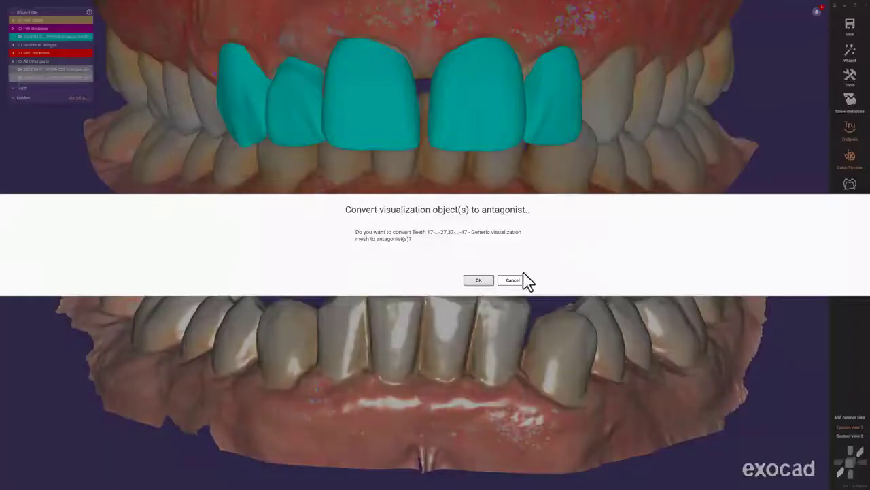
click(487, 283)
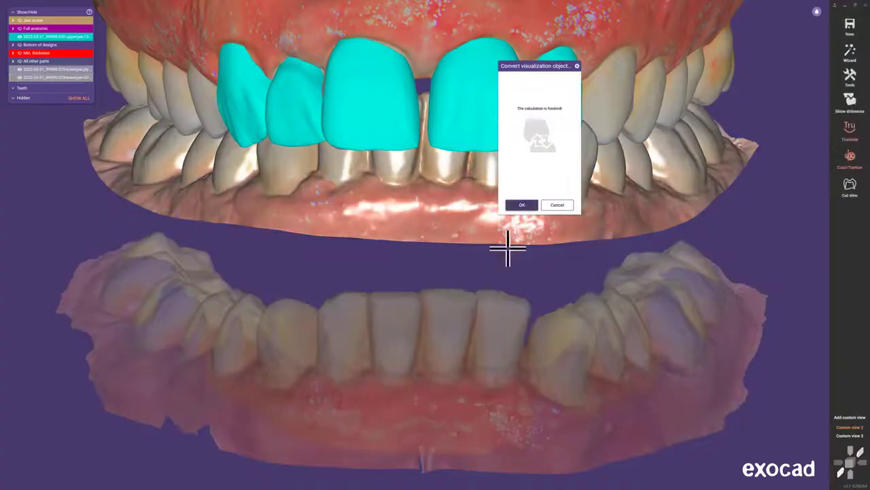
click(524, 207)
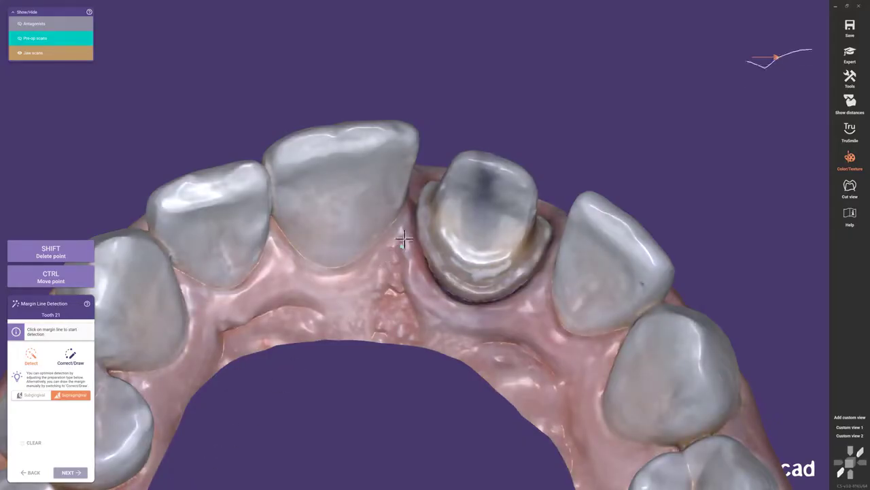
Auto-detect tooth 21's margin line, advance the wizard, and open the case's .scanInfo file
click(418, 216)
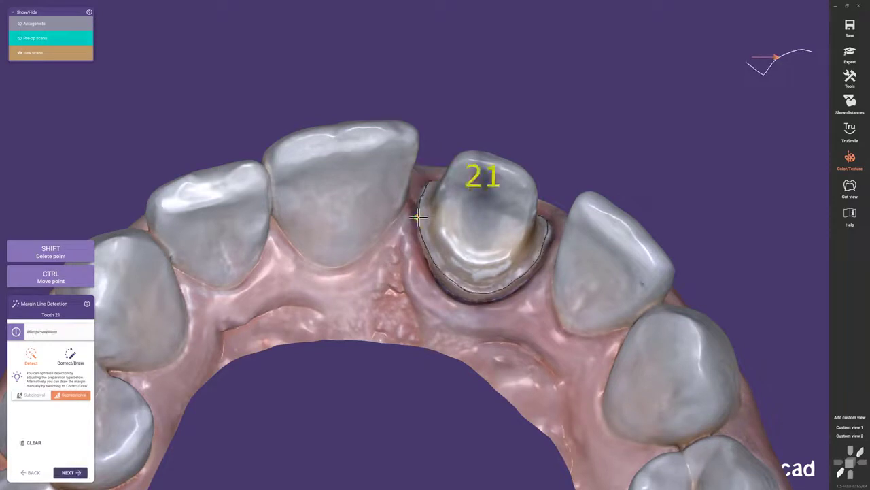
click(76, 472)
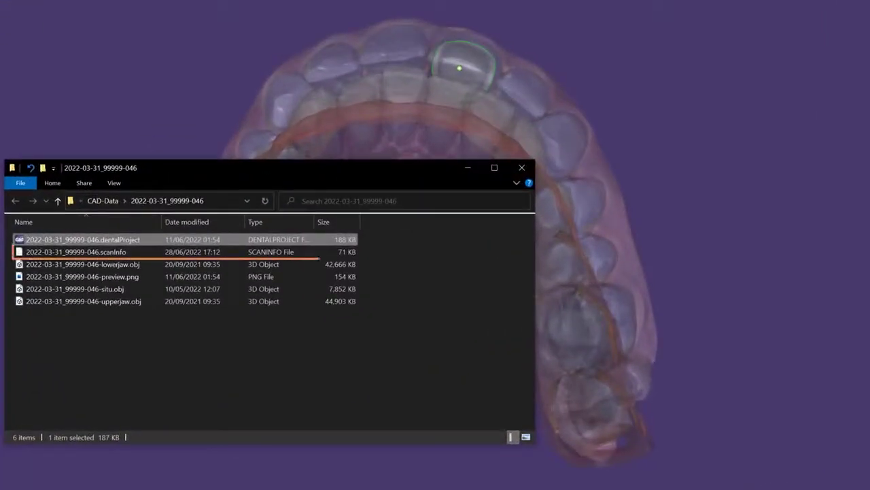
click(117, 251)
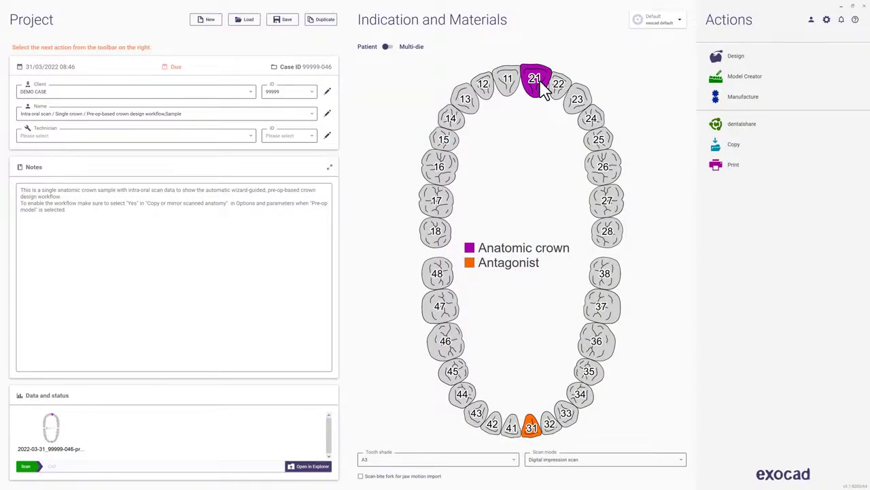
Enable the Pre-op model scan for tooth 21's anatomic crown and start the design
click(541, 80)
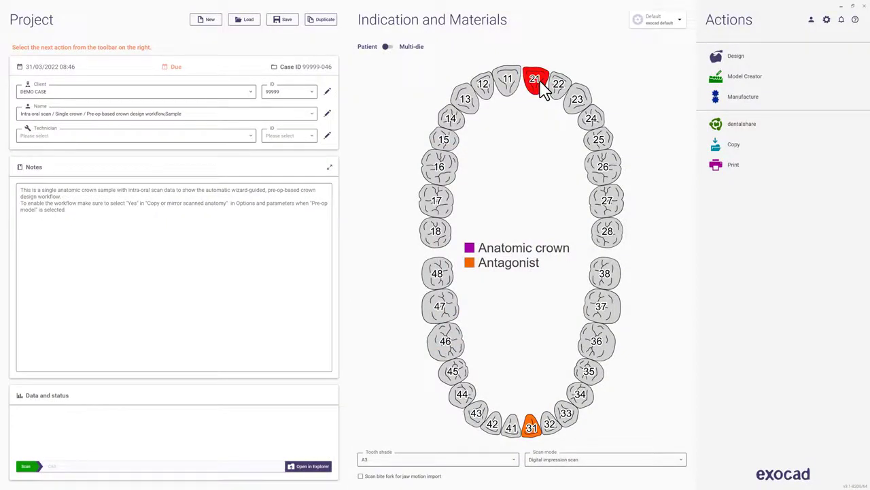
click(541, 88)
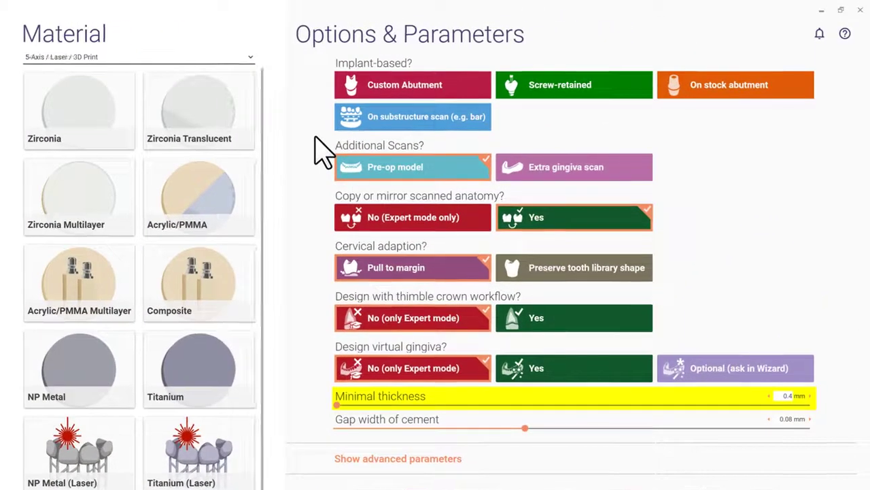
click(467, 171)
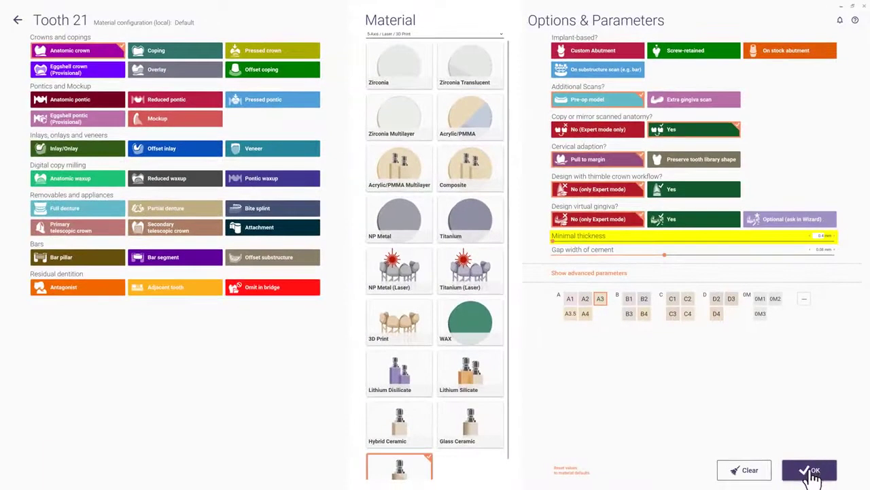
click(811, 472)
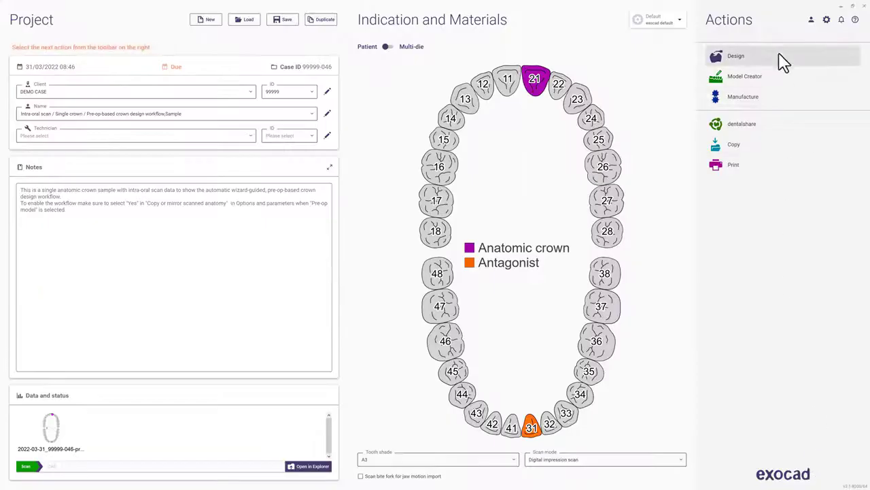
click(780, 60)
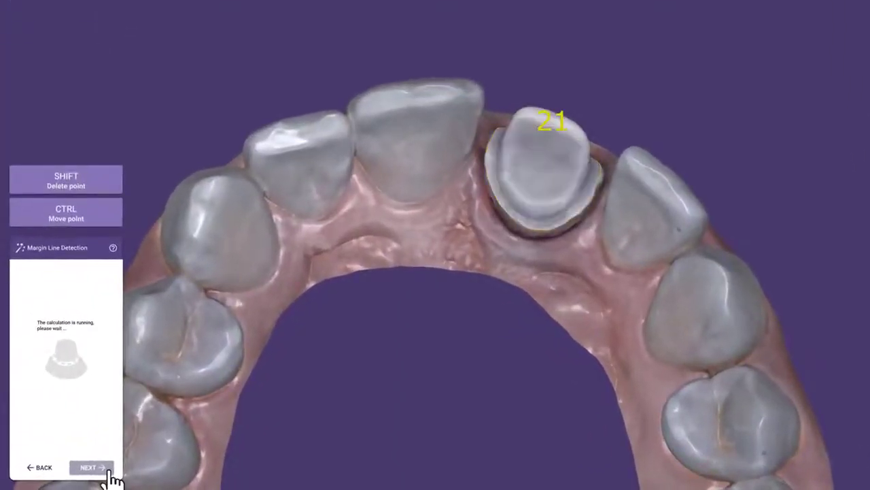
Accept margin and crown bottoms, keep the tooth copied from pre-op, and cut all intersections
click(86, 474)
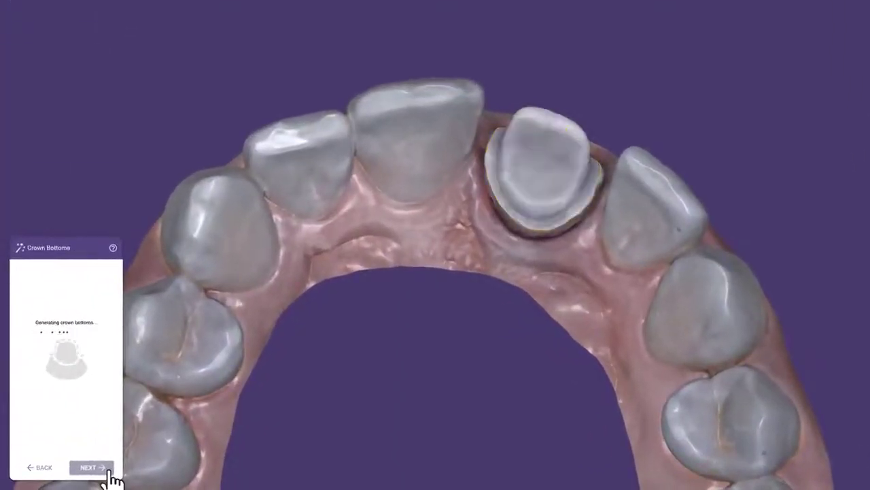
click(110, 475)
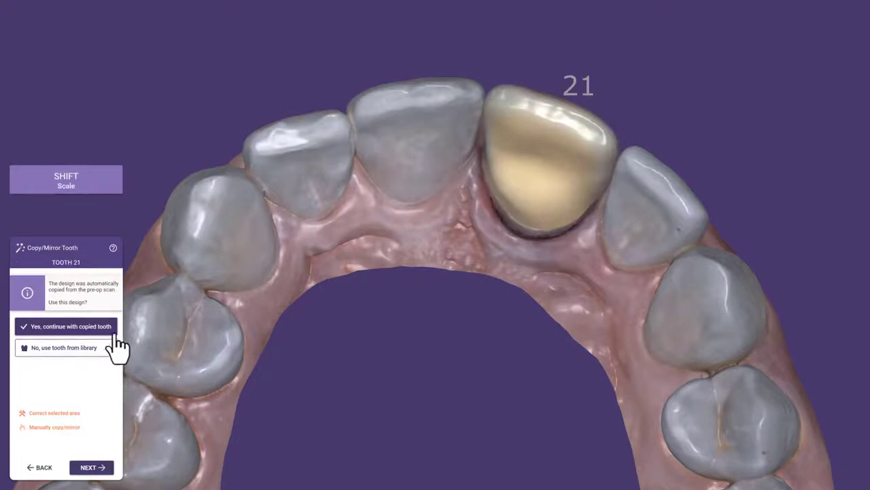
click(122, 328)
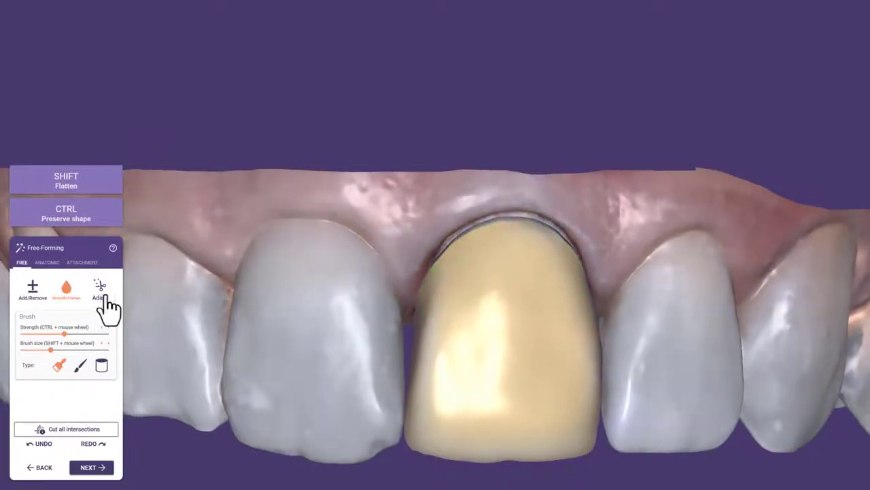
click(106, 297)
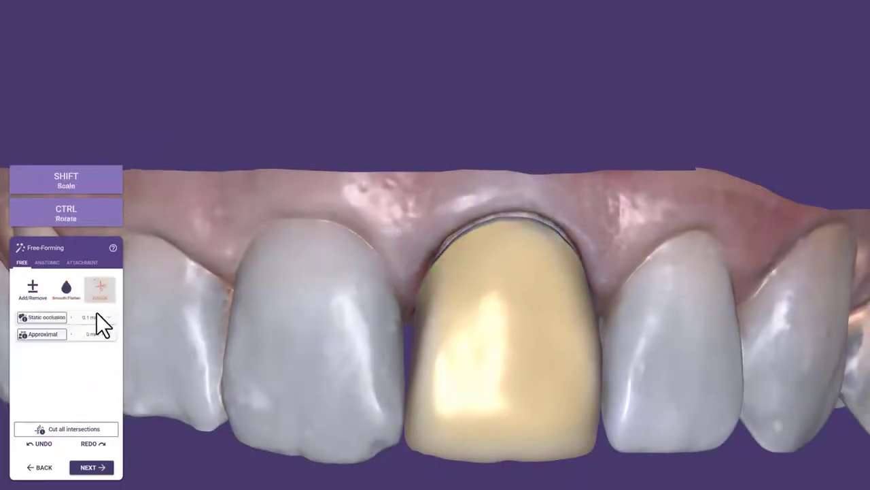
click(84, 429)
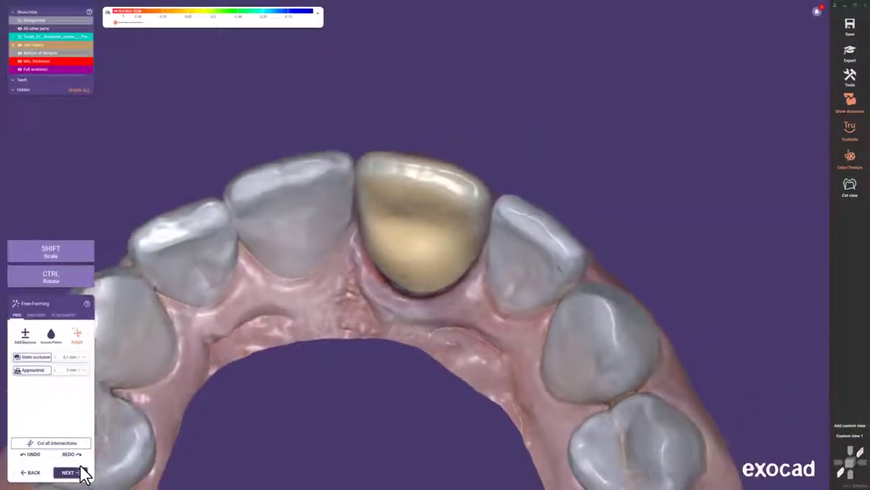
click(75, 472)
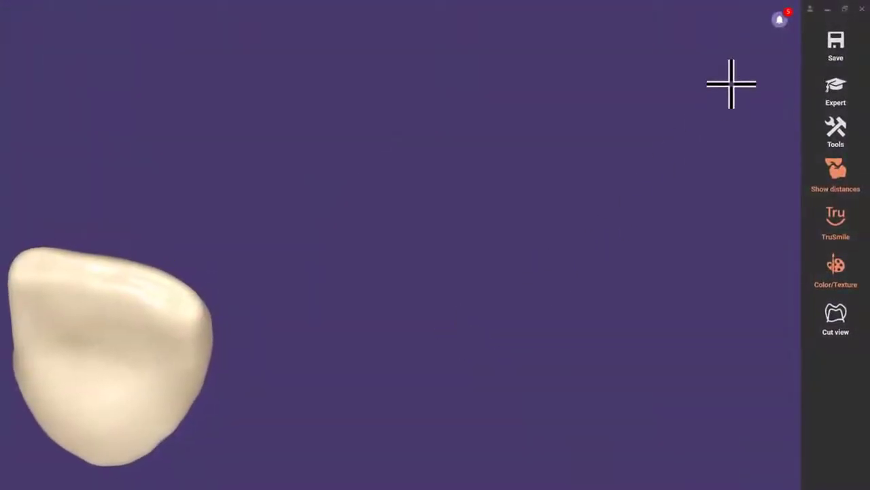
click(780, 19)
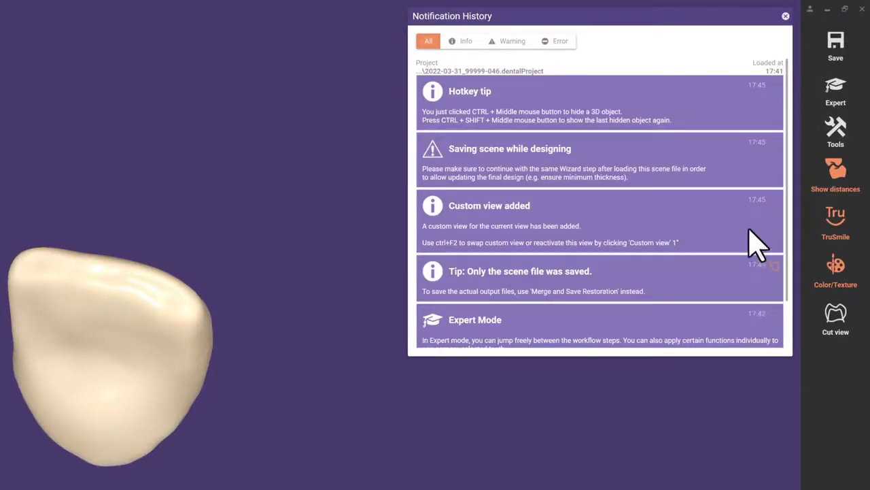
click(458, 42)
click(508, 42)
click(549, 43)
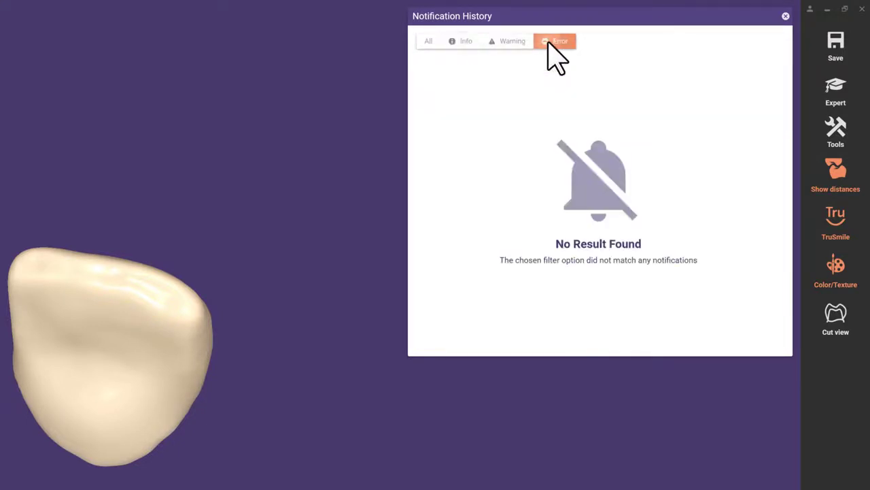
click(430, 40)
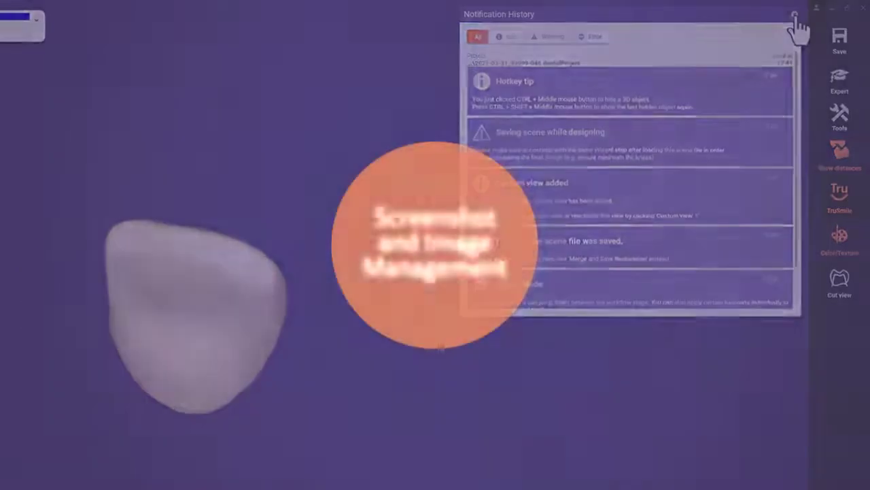
click(795, 17)
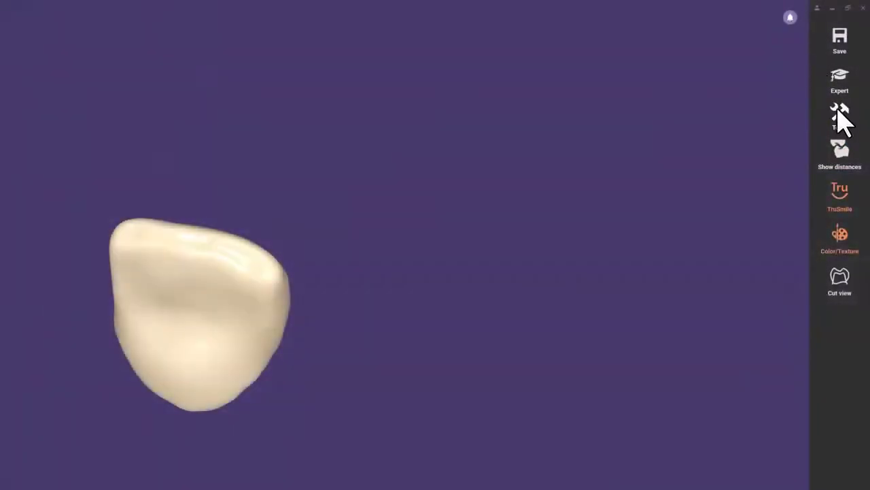
Capture a main-view screenshot of the crown at 4x resolution in Screenshot and Image Management
click(839, 112)
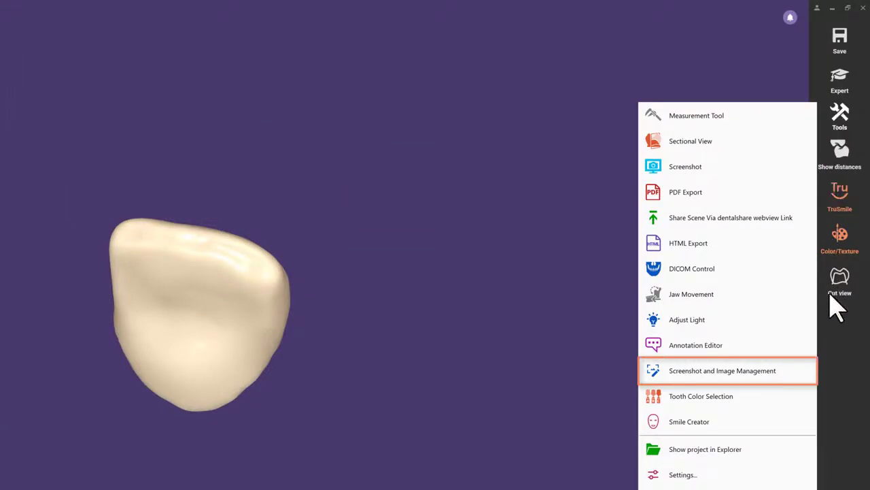
click(805, 382)
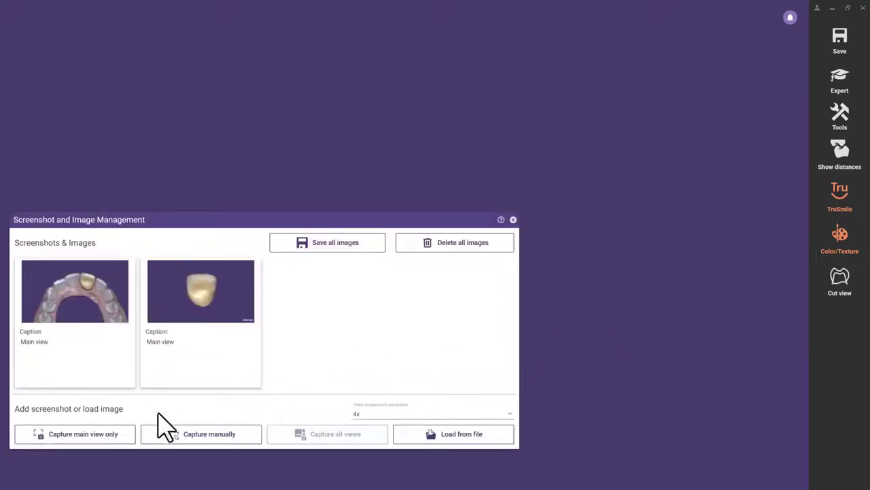
click(129, 437)
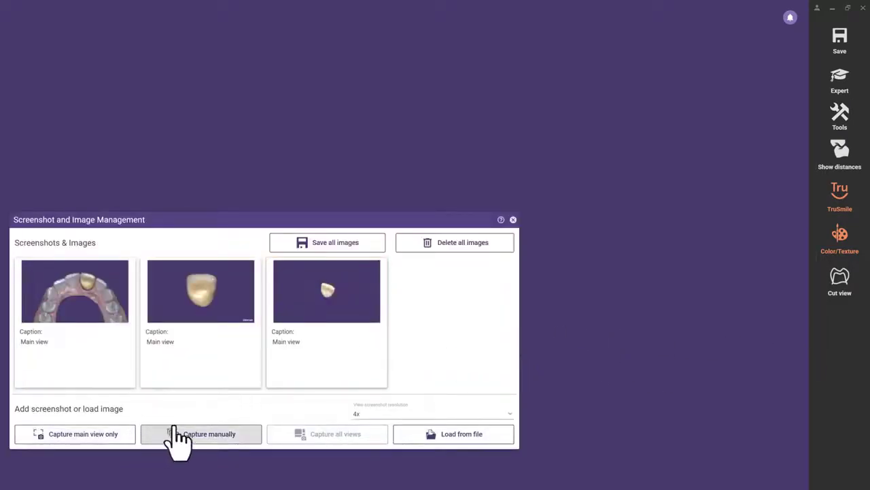
click(358, 414)
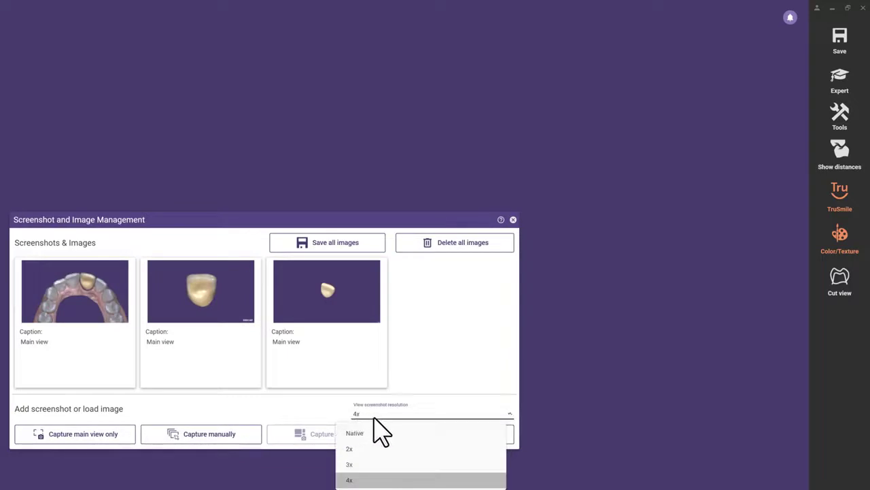
click(382, 481)
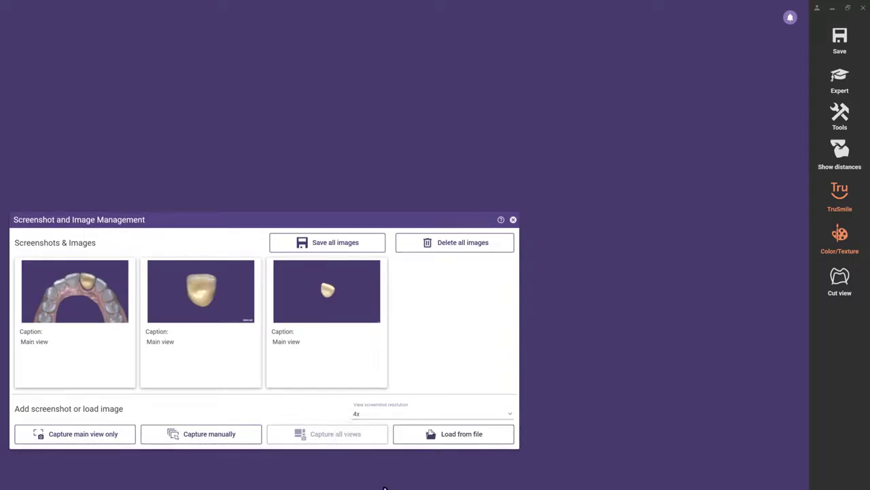
click(164, 433)
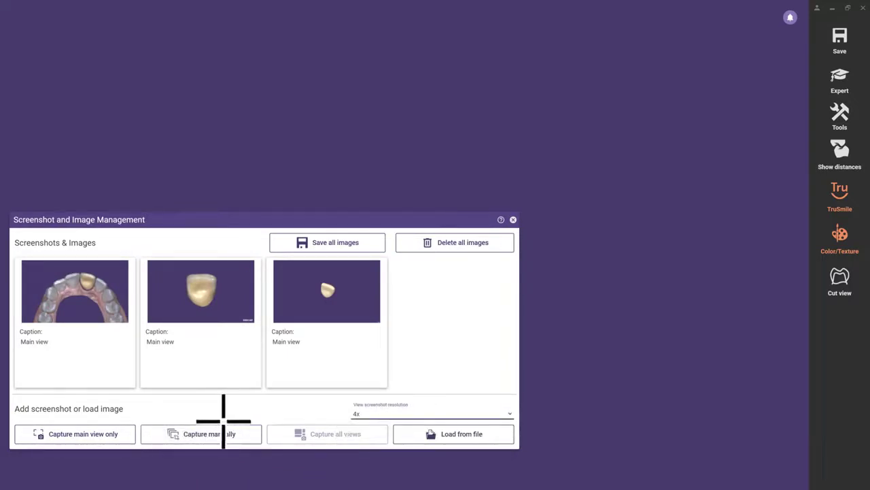
Load the preview PNG and annotate the crown screenshot with an orange arrow
click(460, 436)
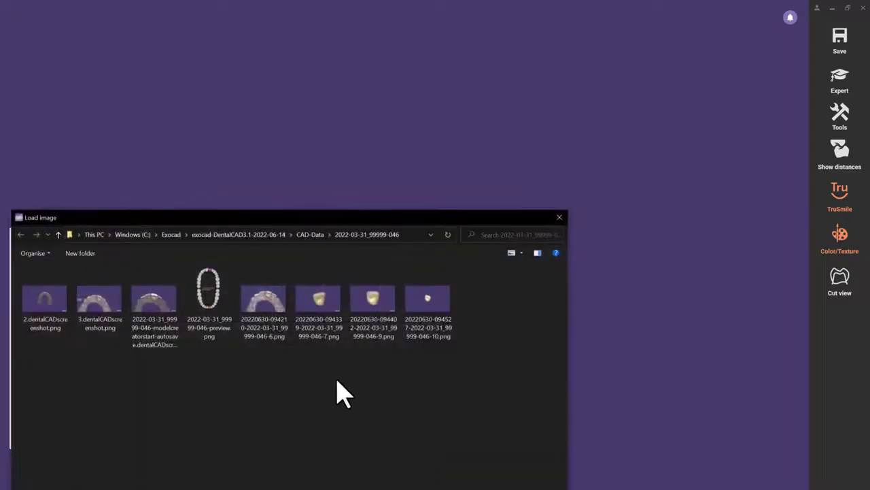
double_click(217, 294)
mouse_move(204, 306)
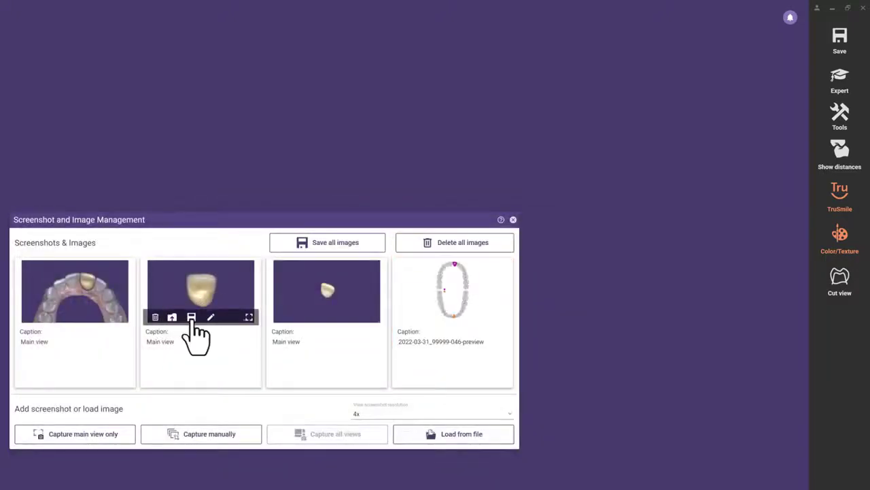
click(210, 317)
drag(430, 212, 572, 129)
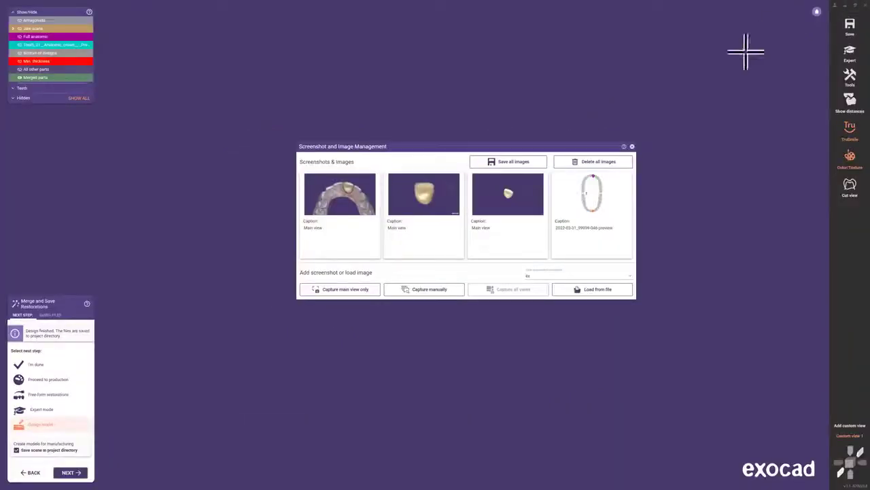
Save all four images as PNGs to the project folder, verify them, and close the dialog
click(537, 170)
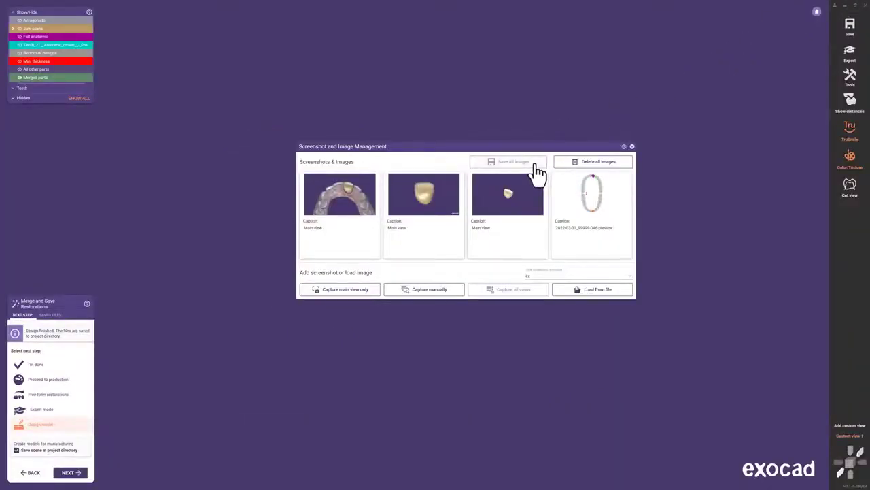
mouse_move(505, 193)
click(489, 212)
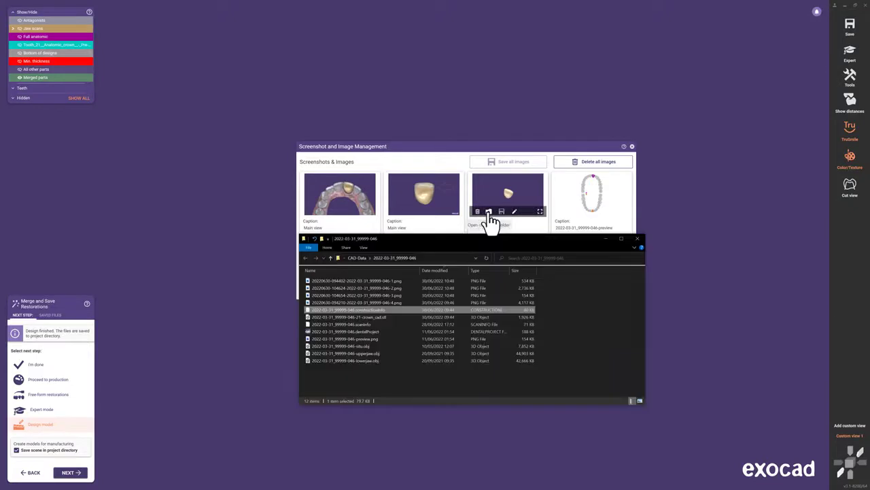
click(408, 280)
shift+click(405, 302)
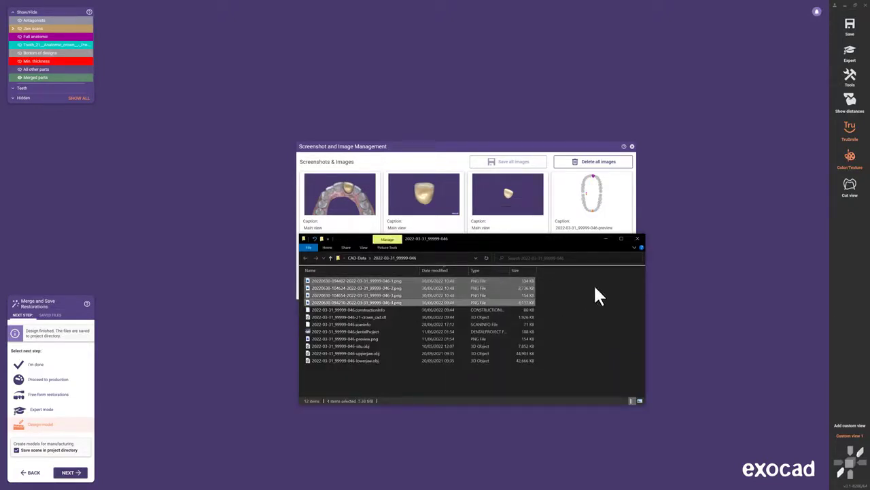
click(637, 239)
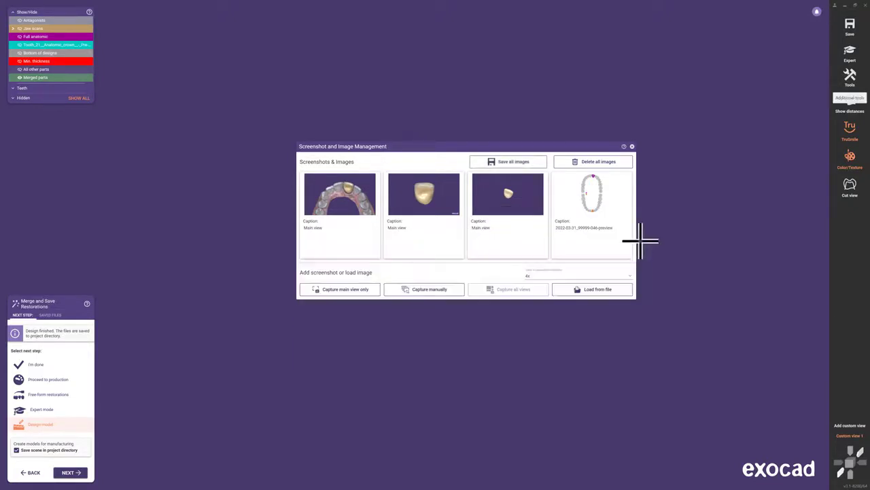
click(632, 146)
click(851, 79)
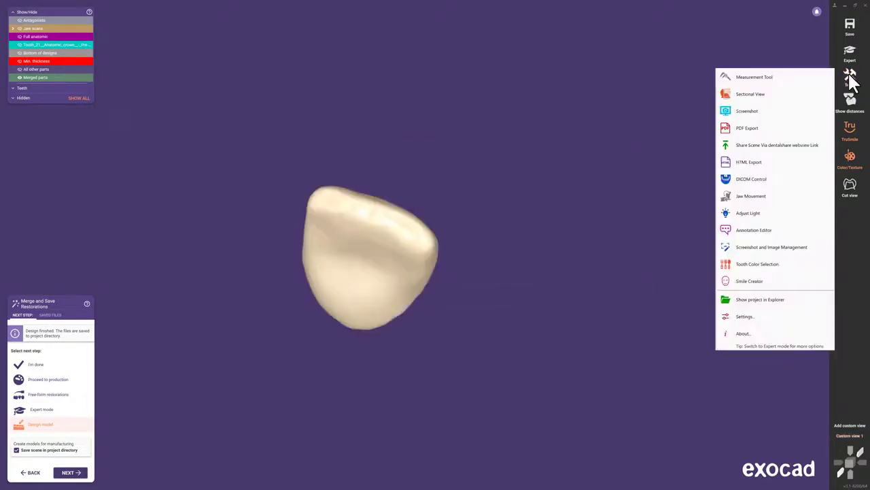
Review the Default image editor path in Settings and close without changes
click(797, 325)
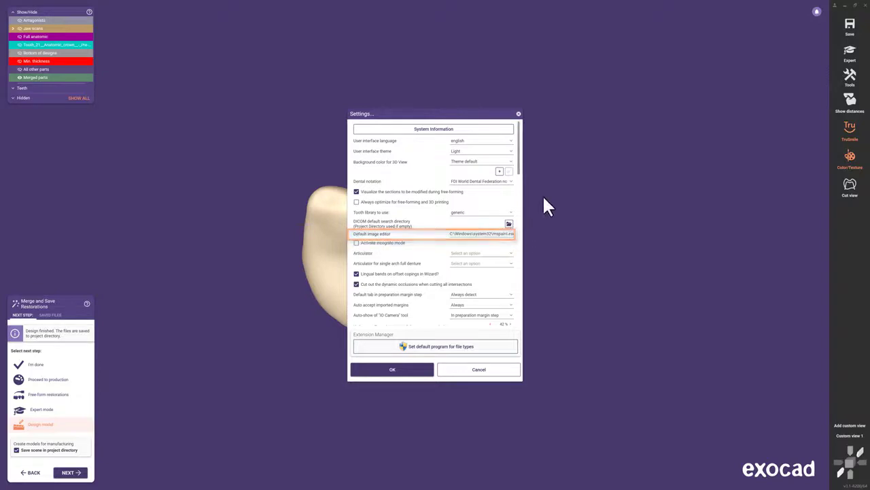
click(518, 114)
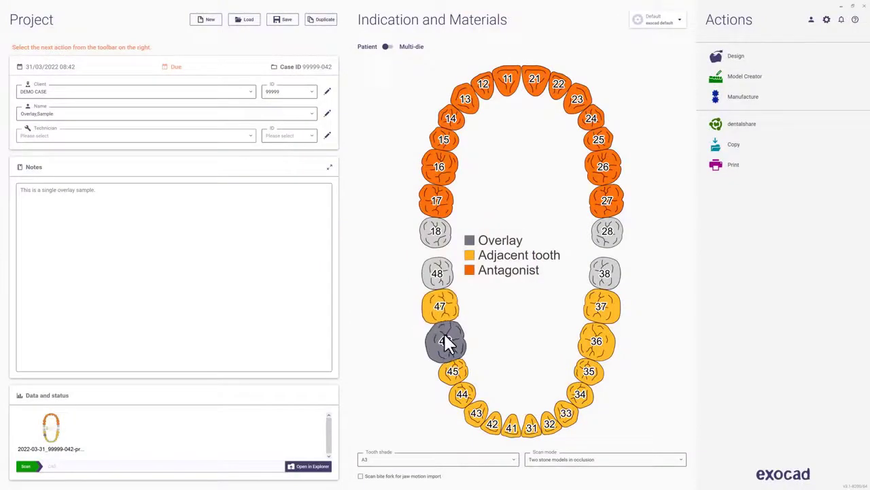
Confirm tooth 46 as a Lithium Disilicate overlay, then advance through margin detection and model tooth placement
click(446, 342)
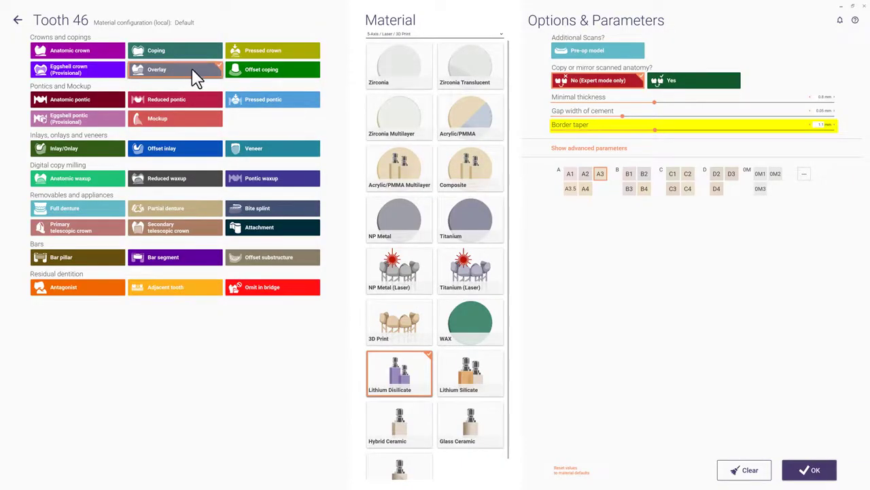
click(811, 472)
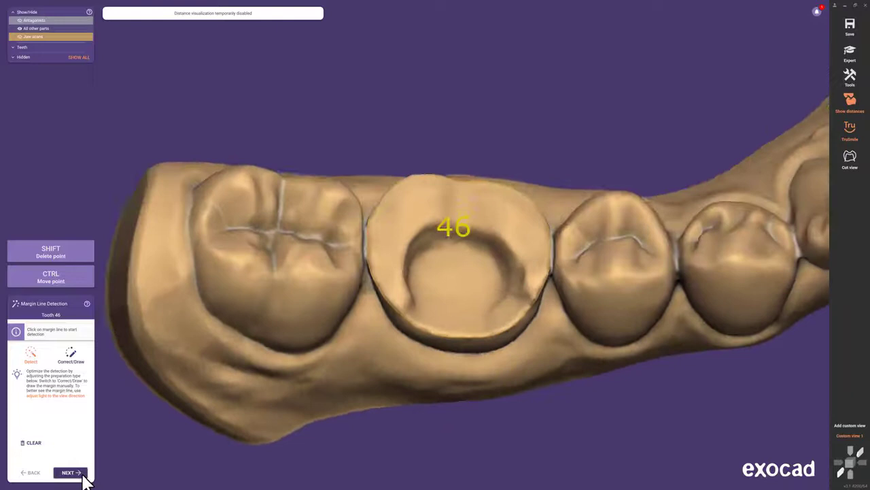
click(81, 473)
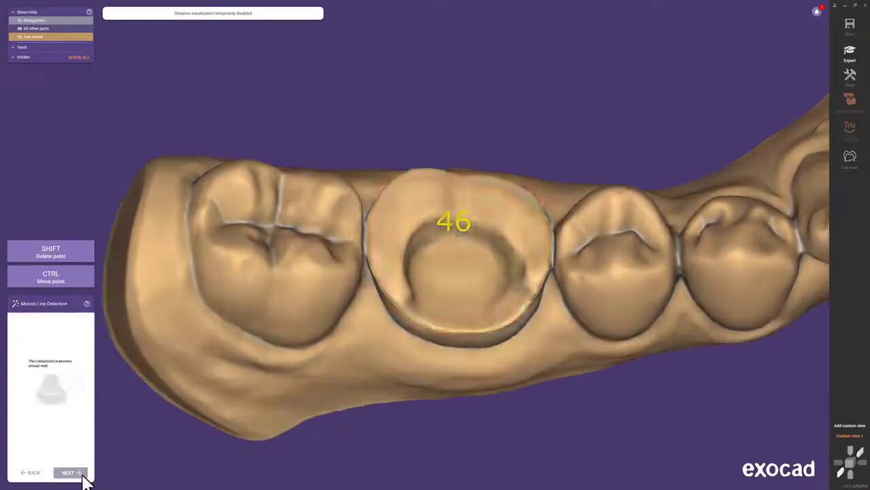
click(82, 476)
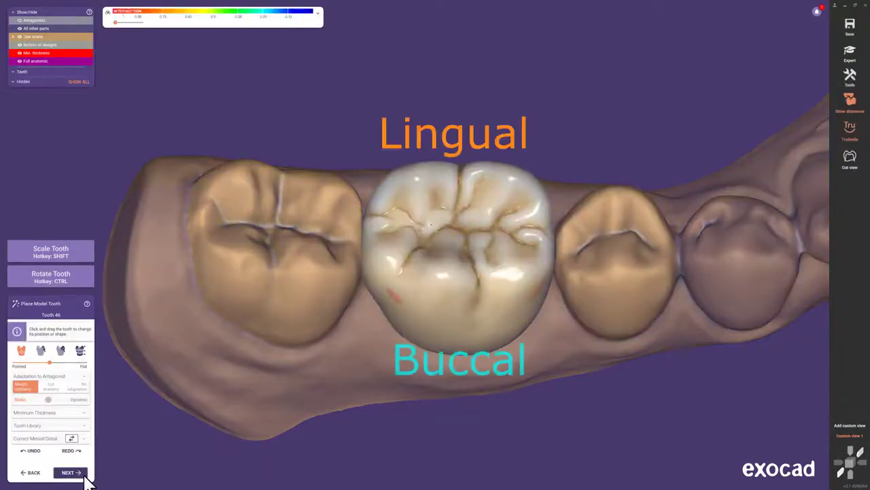
click(84, 476)
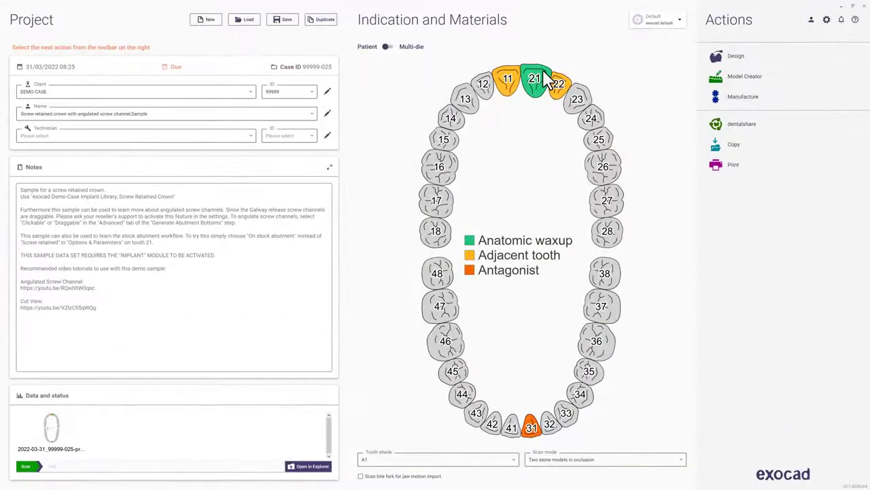
Set tooth 21 to a crown on a stock abutment and start designing
click(543, 74)
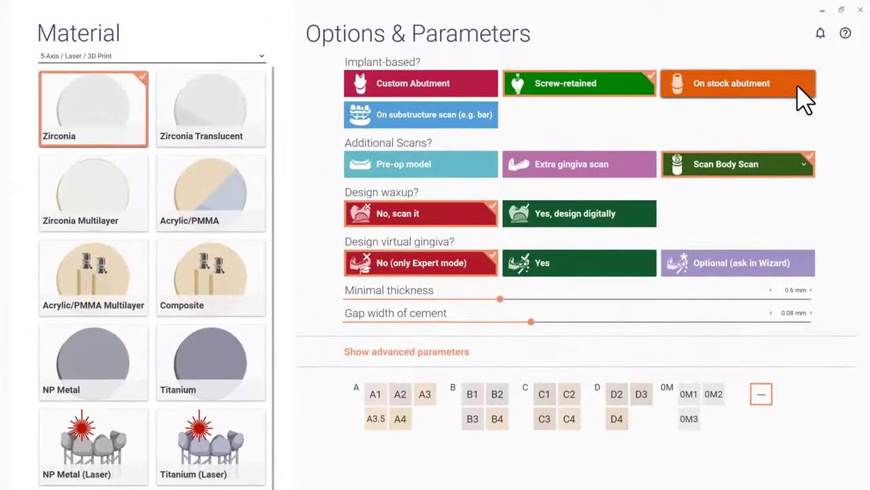
click(806, 76)
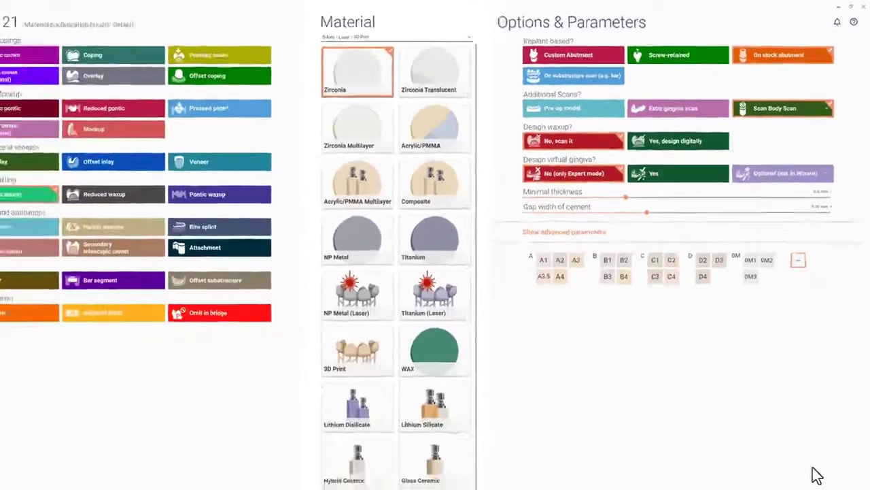
click(806, 468)
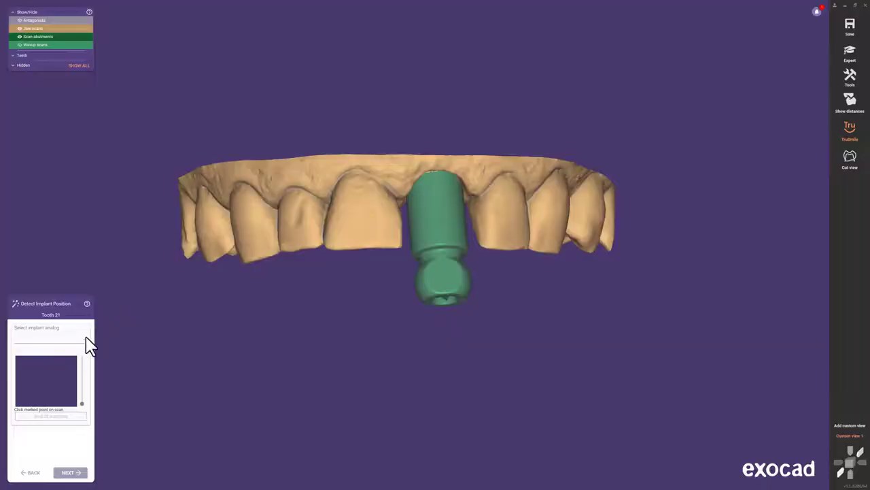
Select the exocad Demo - Stock Abutment analog, 4 mm - 15 degrees, and match its reference point
click(87, 338)
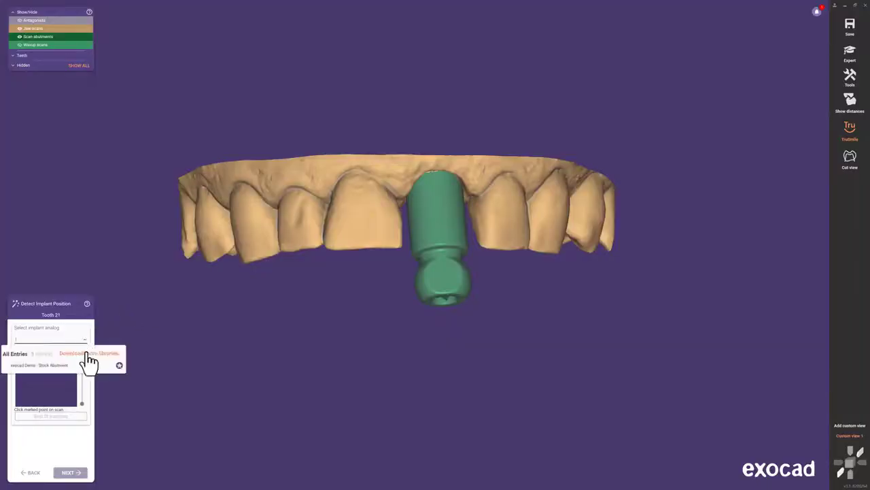
click(69, 368)
click(56, 350)
click(49, 375)
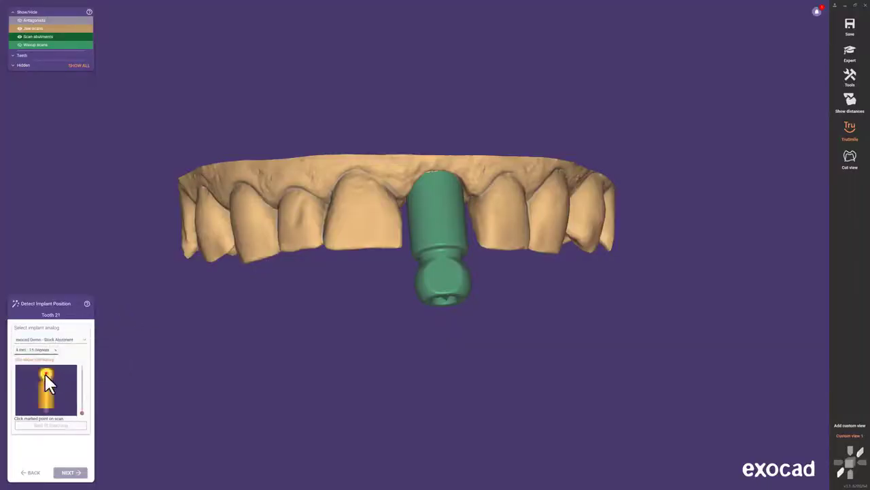
click(47, 371)
click(443, 276)
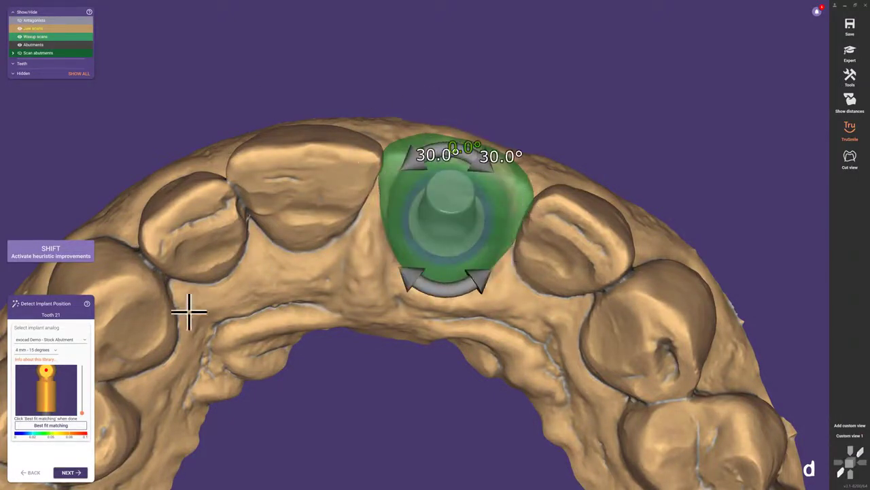
Advance to merge and save, hide the jaw scans, and view the crown and abutment from the side
click(67, 476)
click(67, 476)
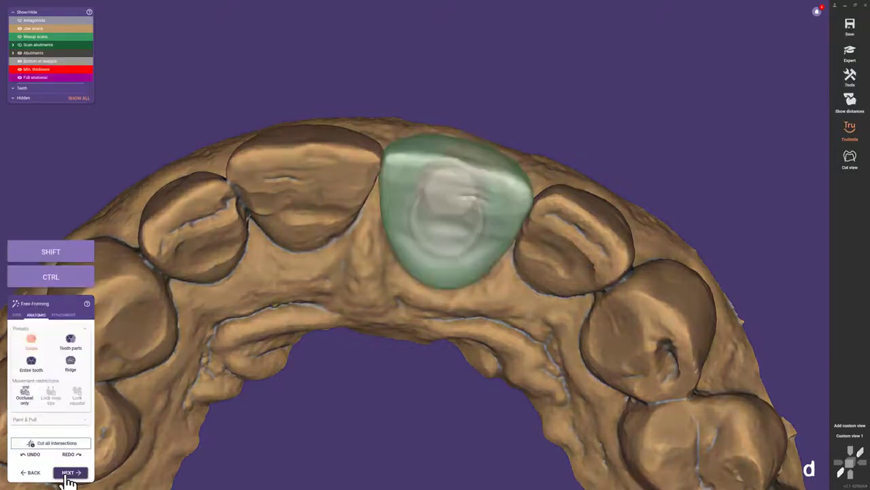
click(66, 473)
click(850, 435)
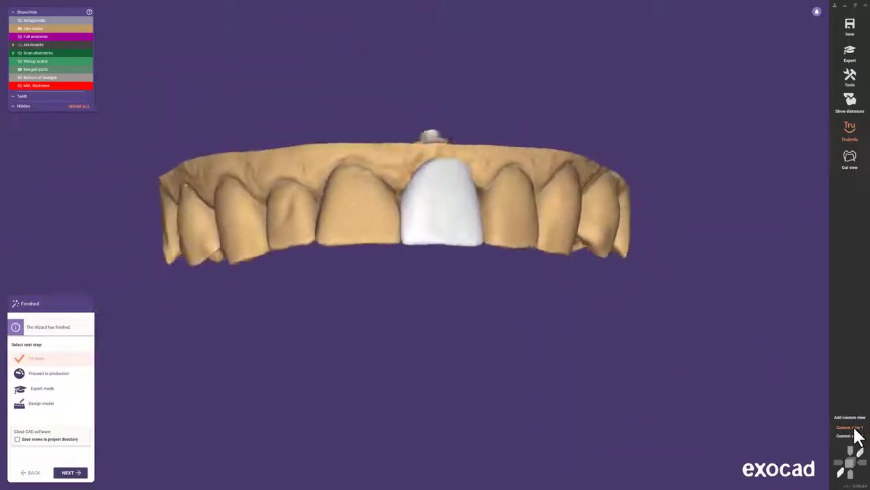
drag(93, 27, 10, 29)
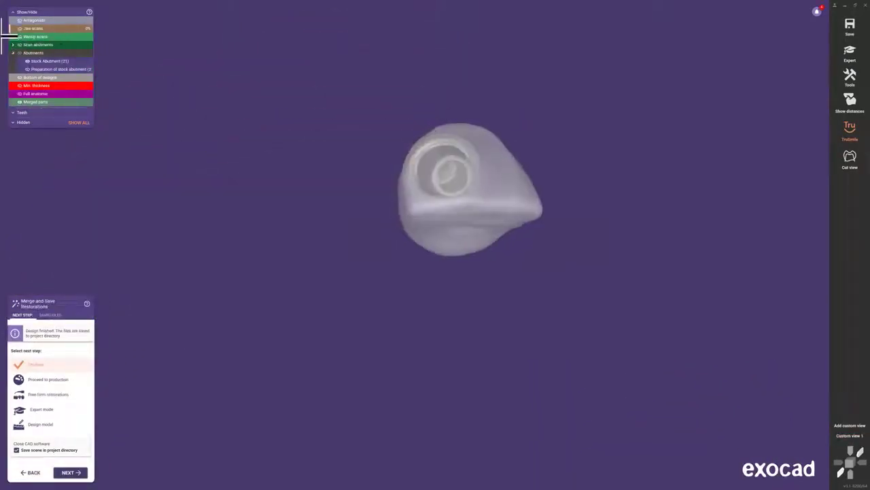
right_drag(146, 174, 136, 383)
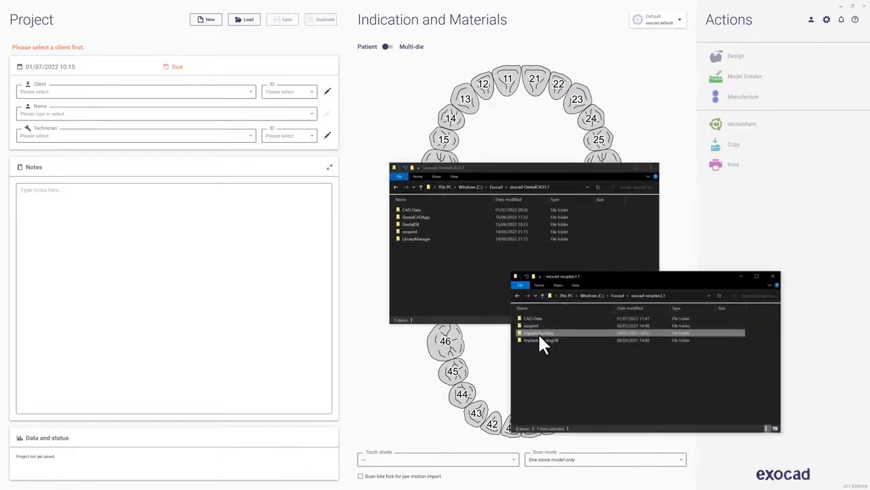
Move the ImplantPlanning folder into exocad-DentalCAD3.1 and close Explorer
drag(538, 332, 463, 311)
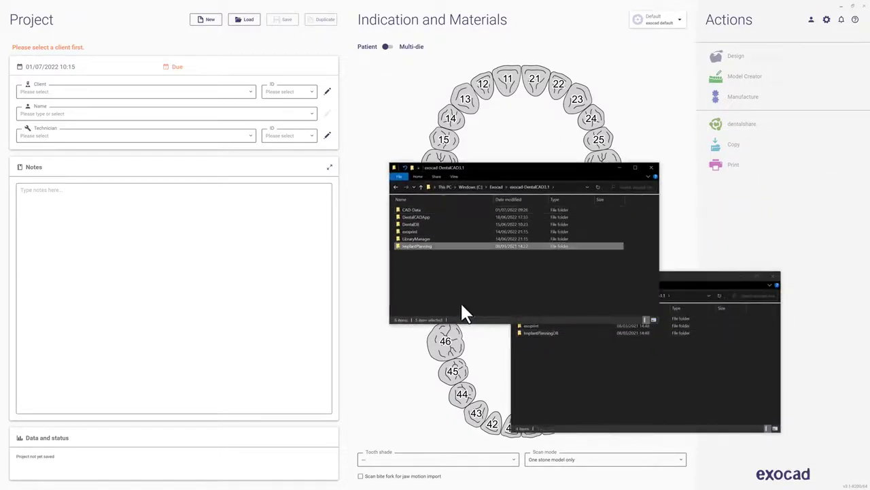
click(866, 15)
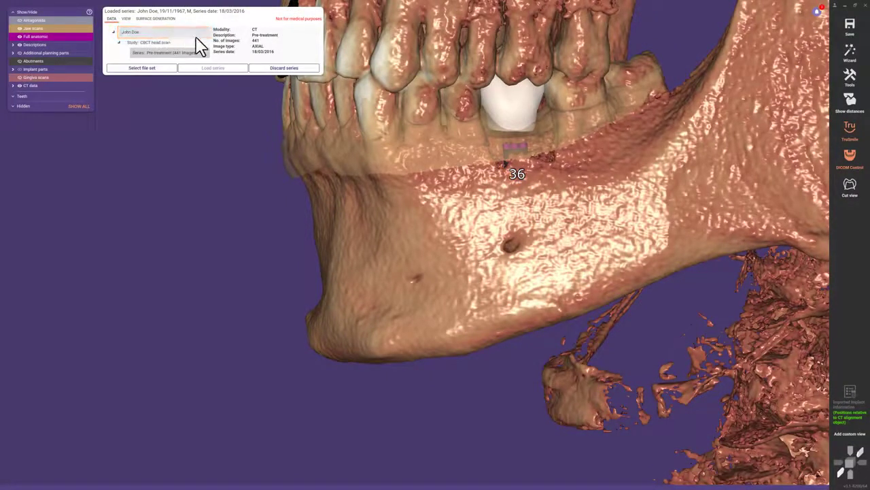
Activate incognito mode in Settings to hide patient data
click(855, 80)
click(807, 417)
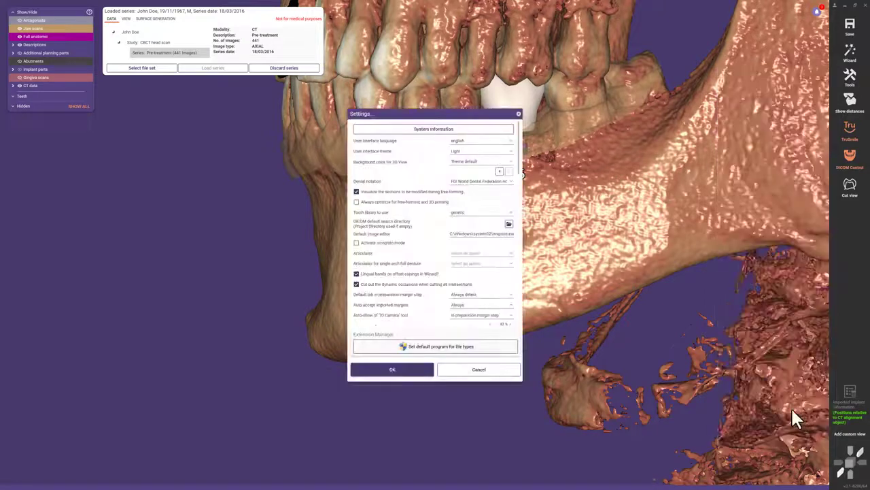
click(380, 245)
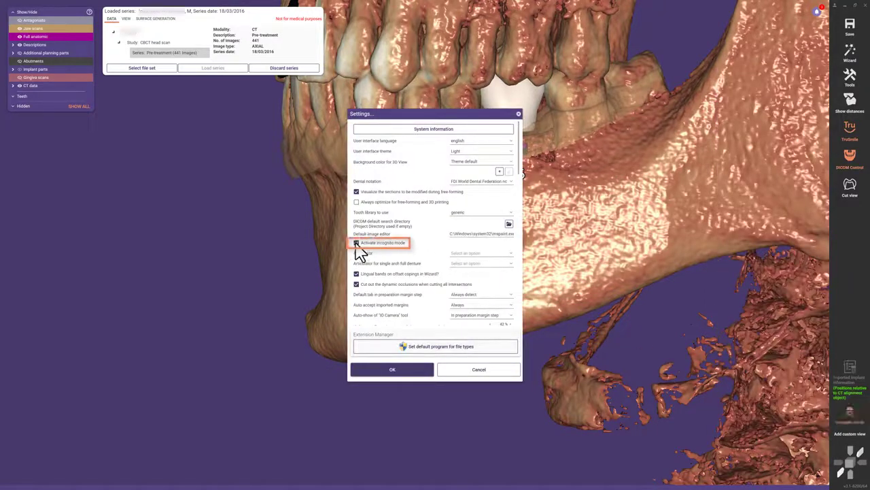
click(421, 373)
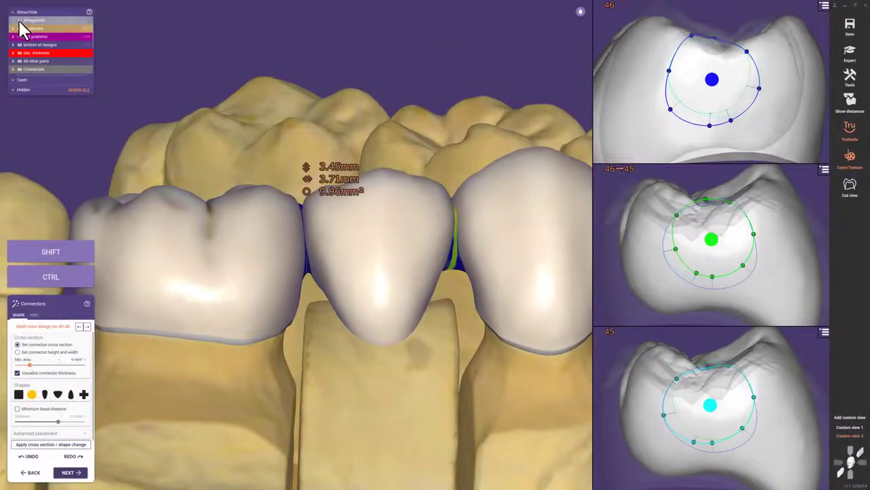
Show the antagonist and reshape the 46→45 connector, shrinking its cross-section to 8.99 mm²
click(19, 21)
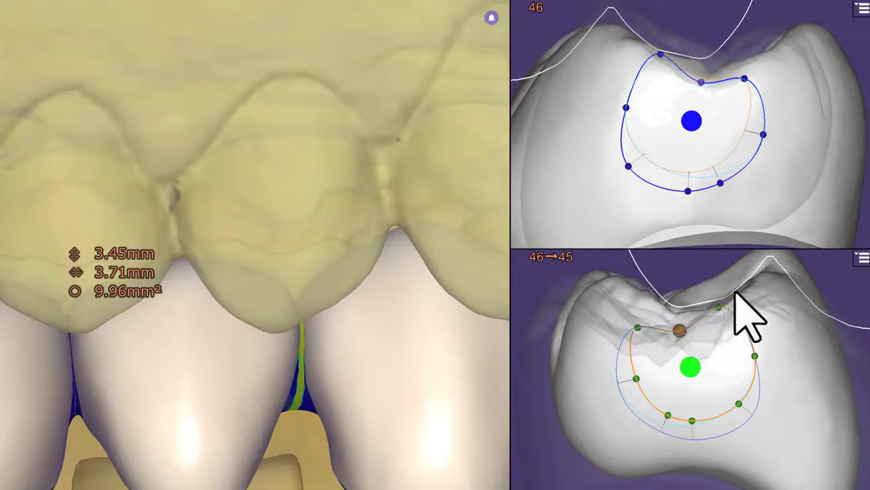
drag(719, 307, 729, 320)
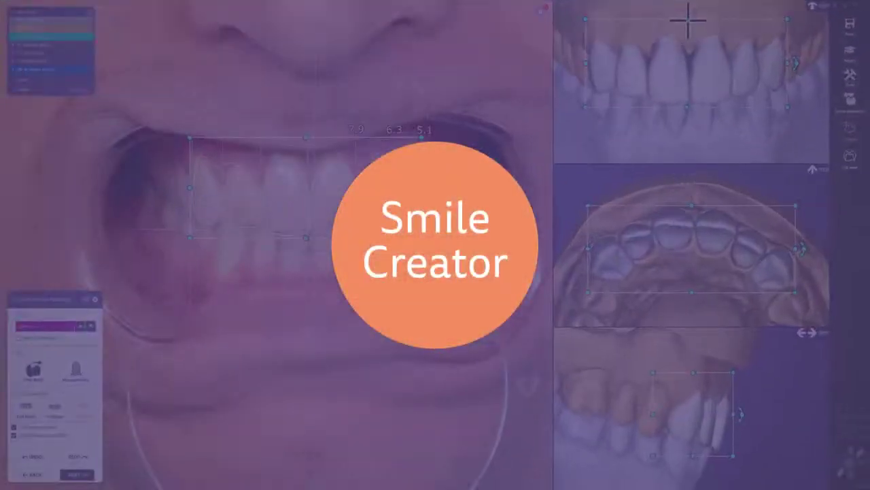
Stretch the tooth setup taller, free-form a selected tooth, and move on to the before/after face preview
drag(686, 19, 690, 7)
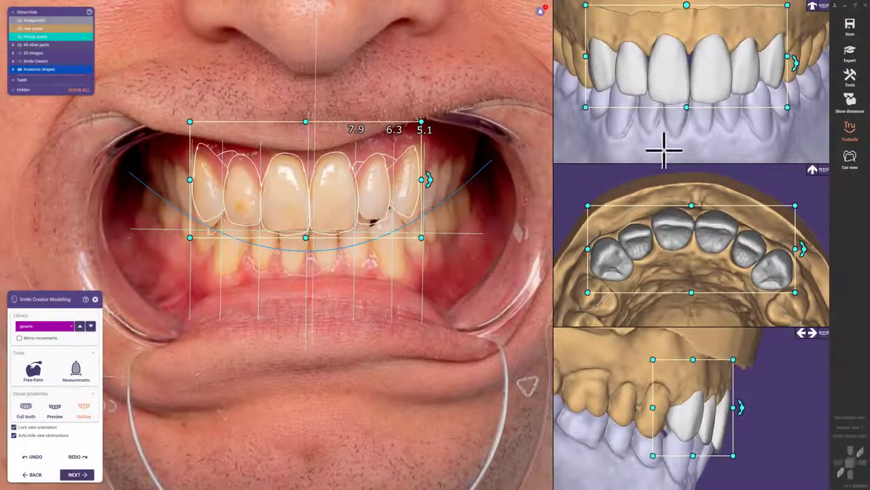
click(636, 232)
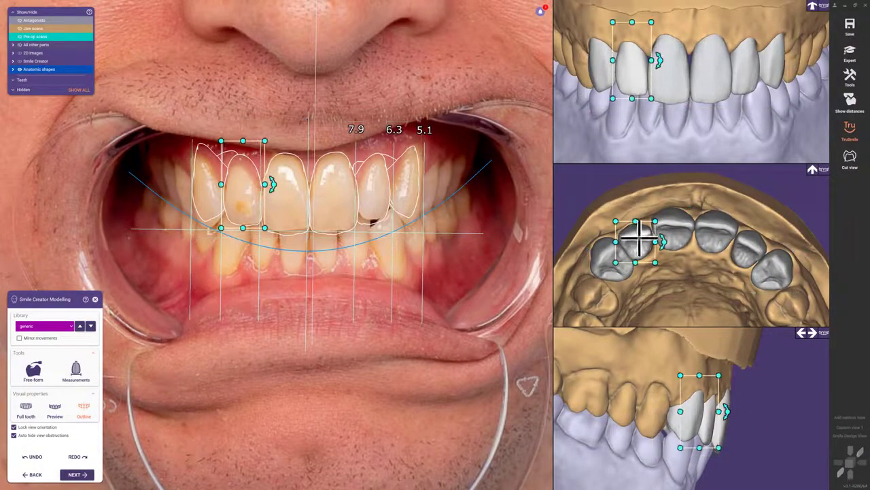
click(33, 371)
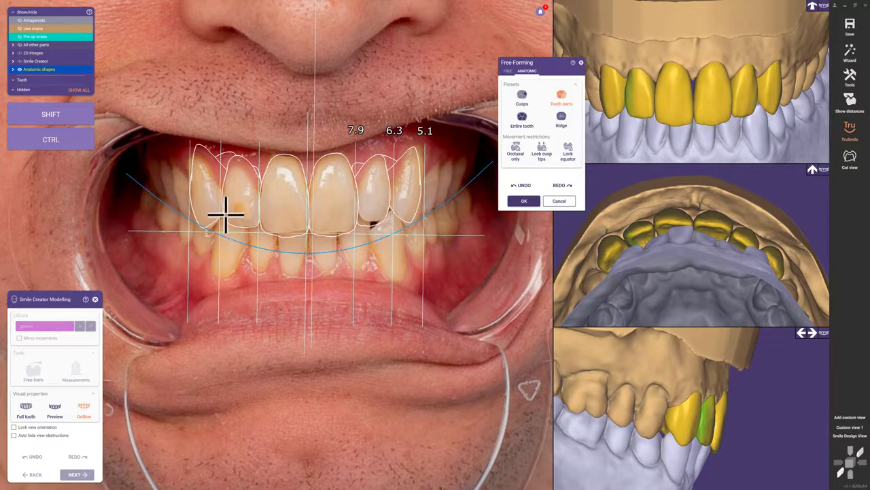
click(521, 201)
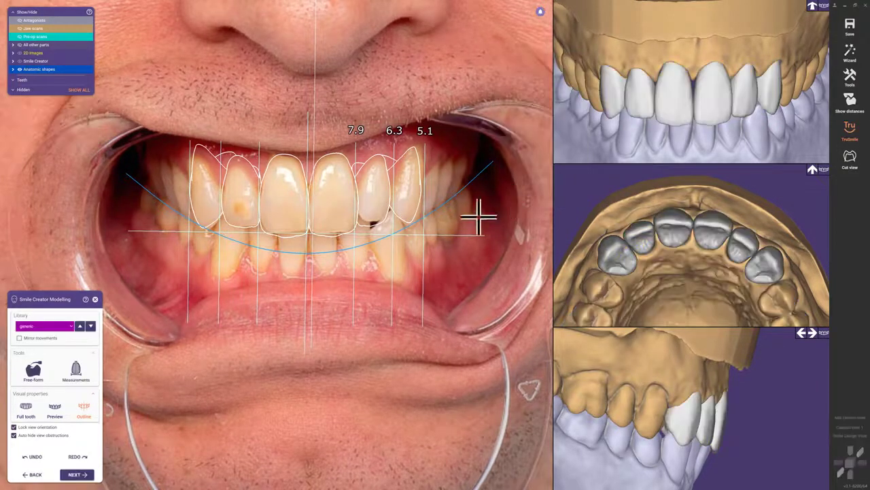
click(76, 474)
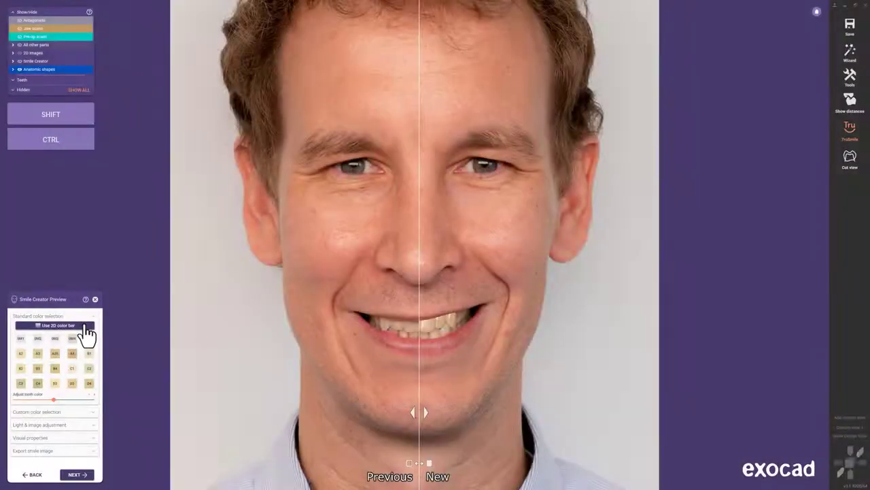
Colour the previewed teeth with the 2D color bar using a brown base and a light highlight
click(85, 326)
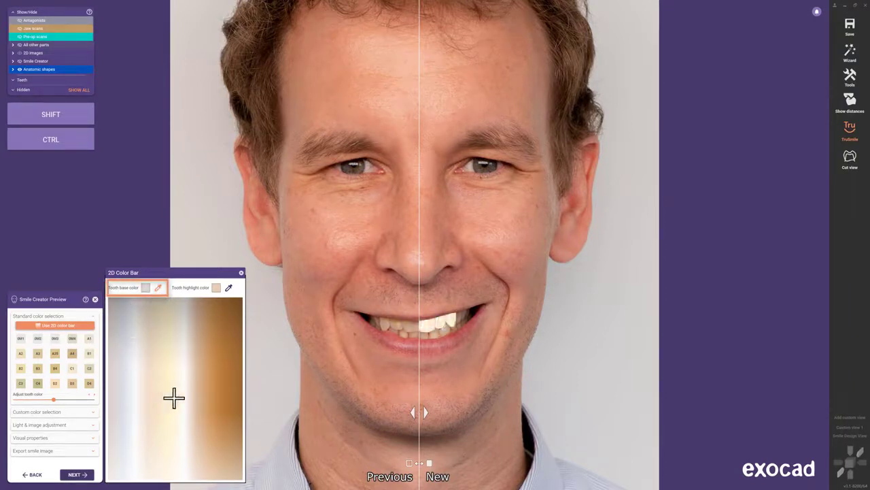
click(229, 415)
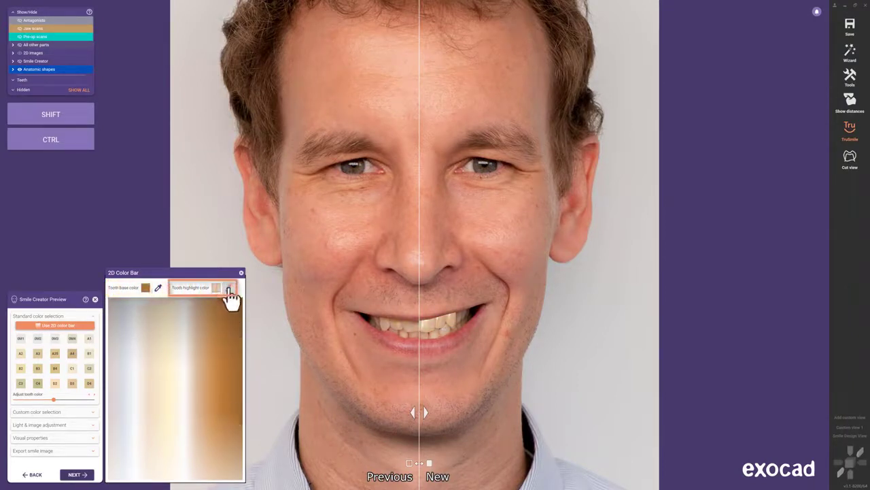
click(170, 433)
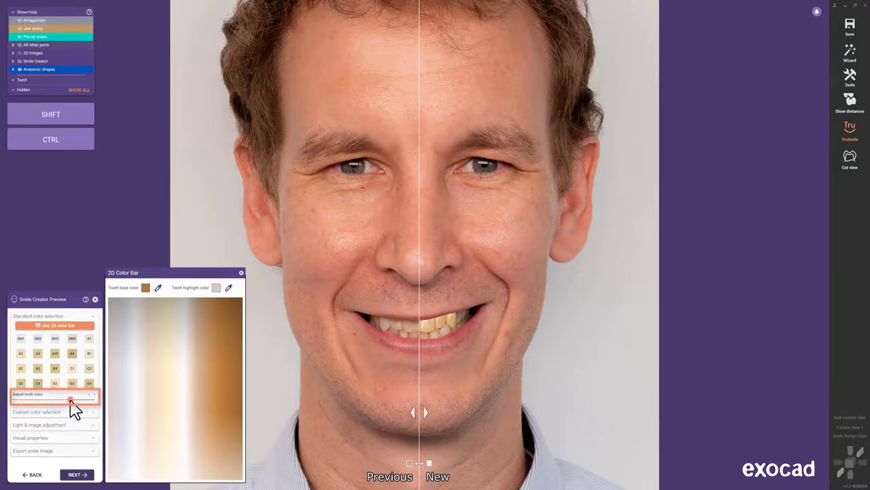
Tone the tooth colour toward beige and shift the before/after divider to the left
drag(60, 400, 56, 398)
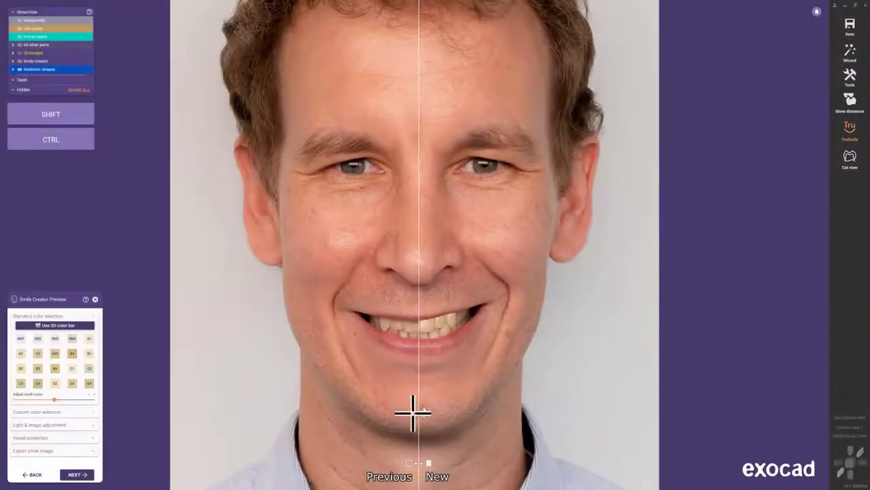
drag(412, 412, 353, 406)
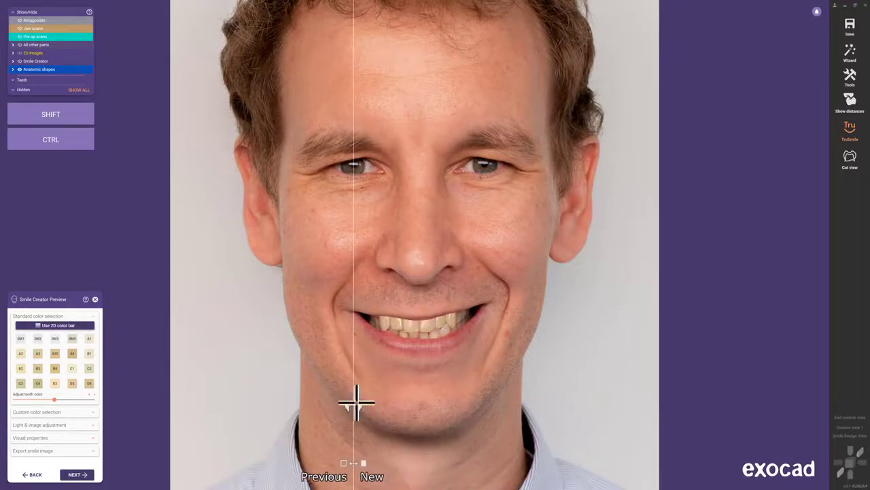
click(850, 76)
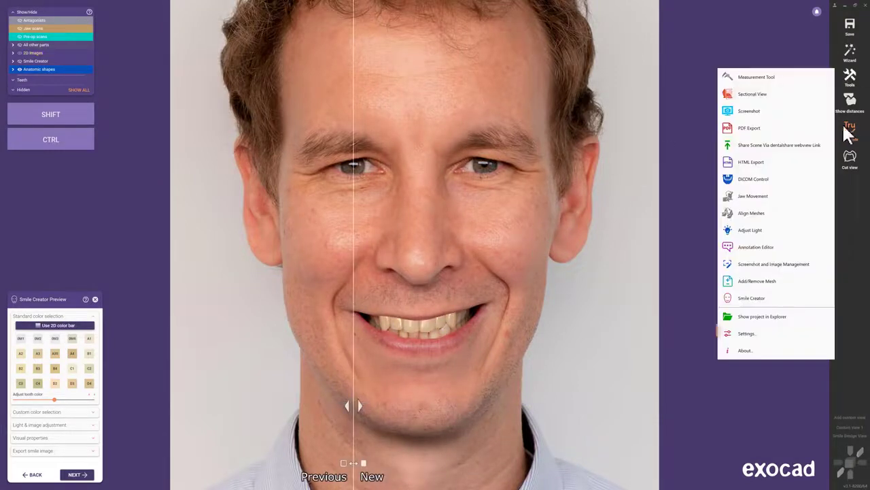
Enable the 'Smile Creator before and after slider' option in the program settings
click(810, 332)
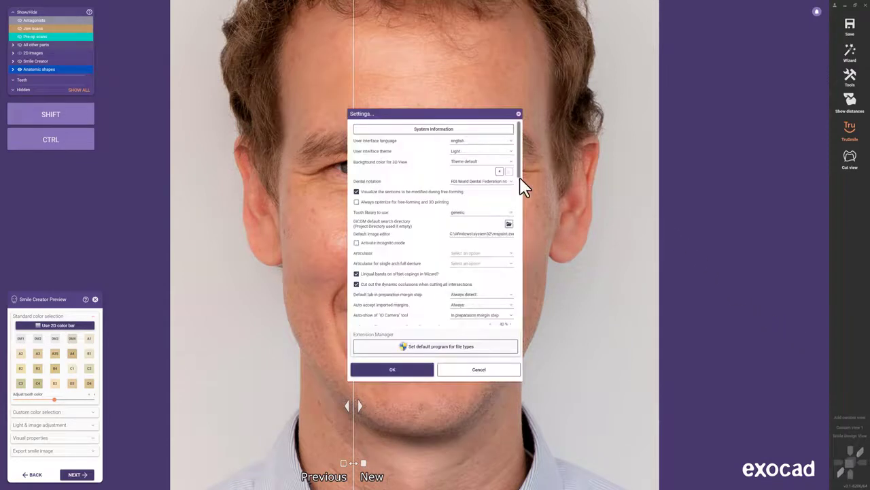
scroll(521, 185, down, 5)
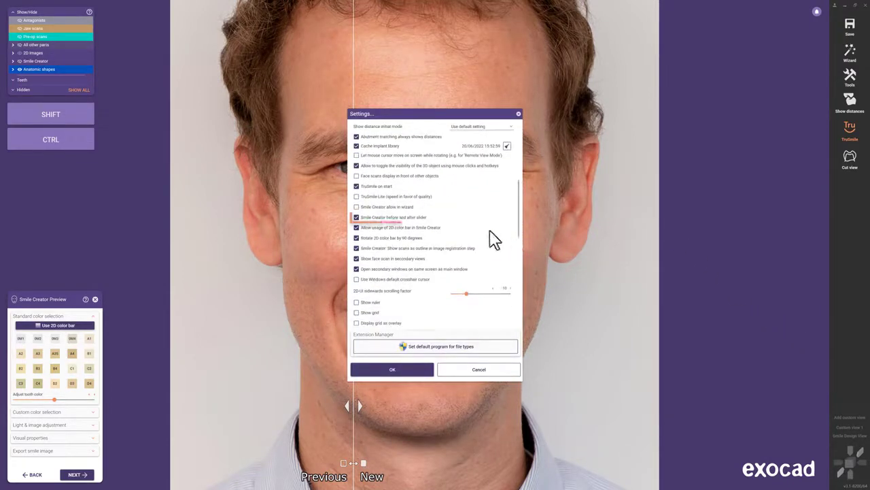
click(357, 218)
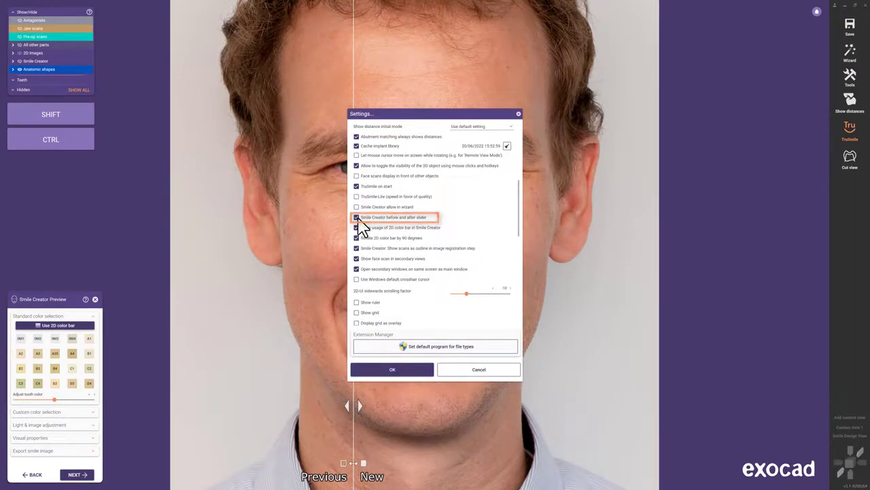
click(361, 374)
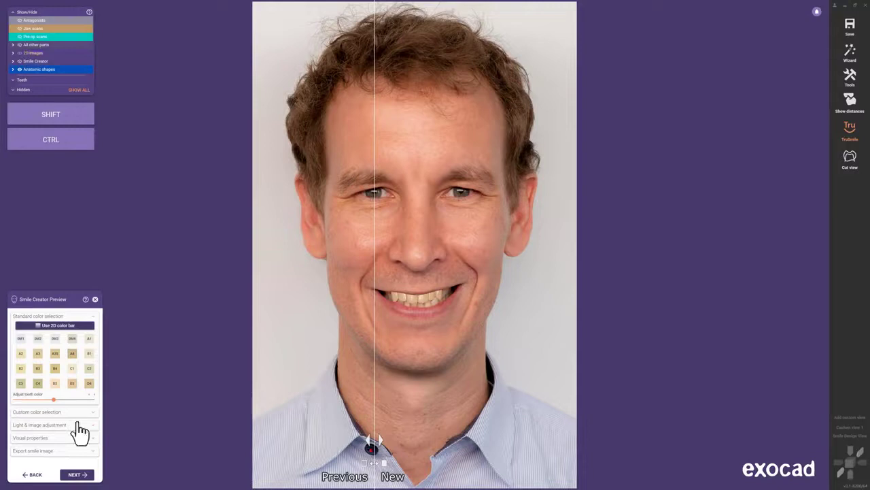
Expand Light & image adjustment in the Smile Creator Preview and begin adjusting the tooth light
click(77, 424)
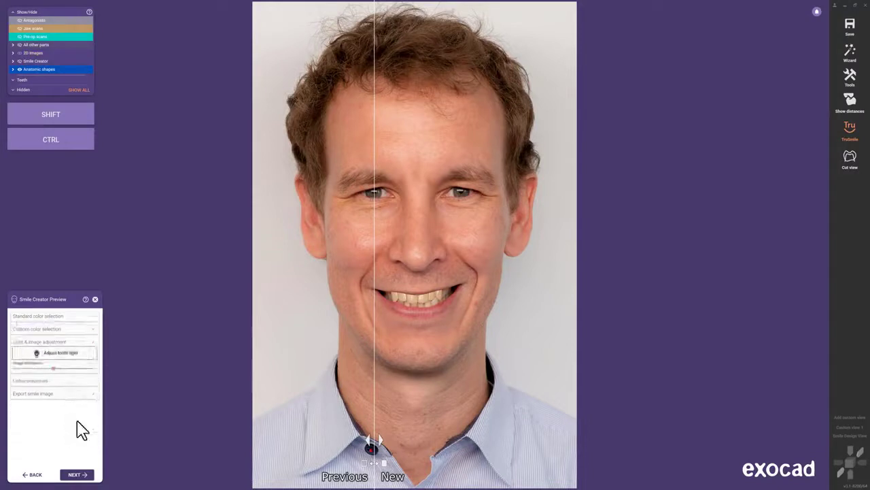
click(86, 353)
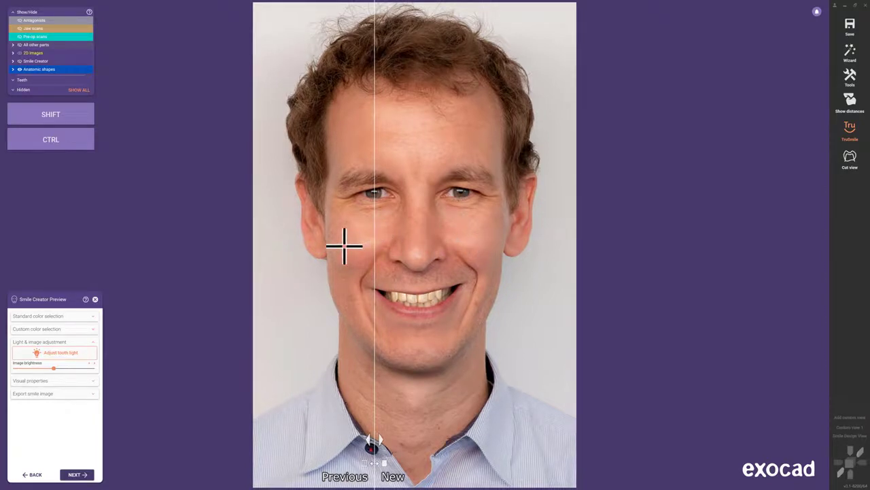
key(ctrl+space)
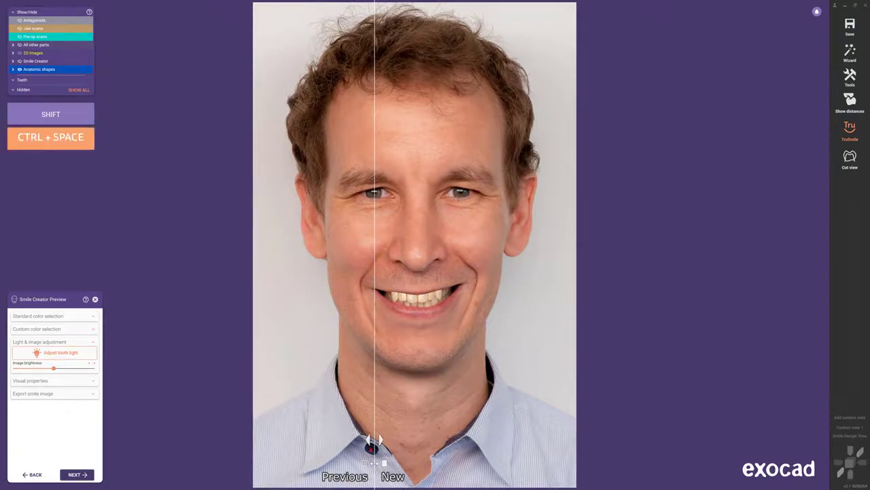
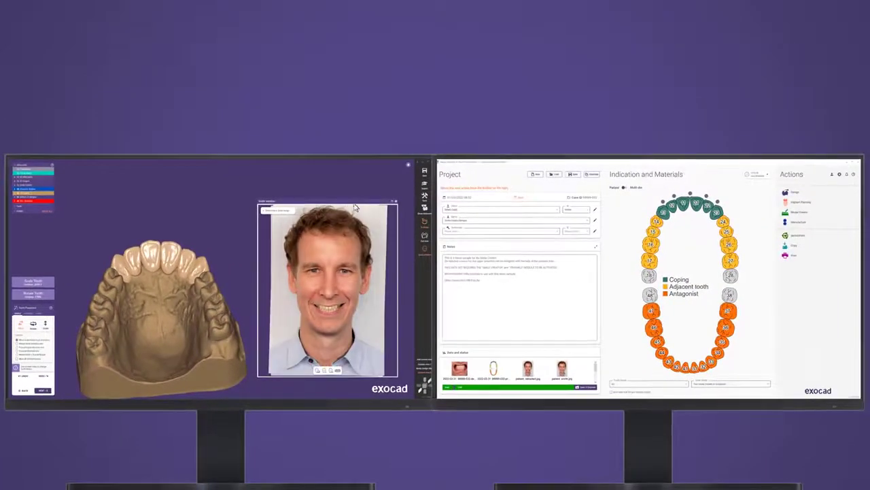
Move the smile photo full-screen onto the second monitor, switch to frontal view, and nudge the upper central incisor
drag(348, 205, 561, 206)
click(604, 203)
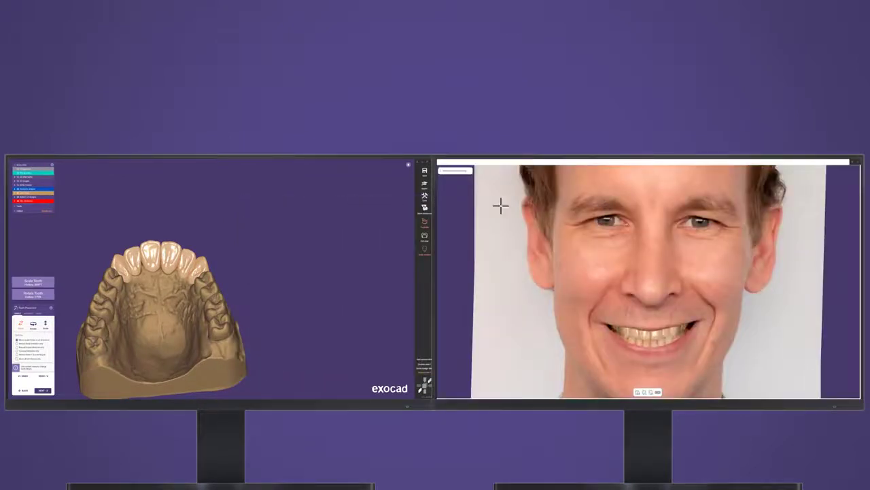
key(ctrl+b)
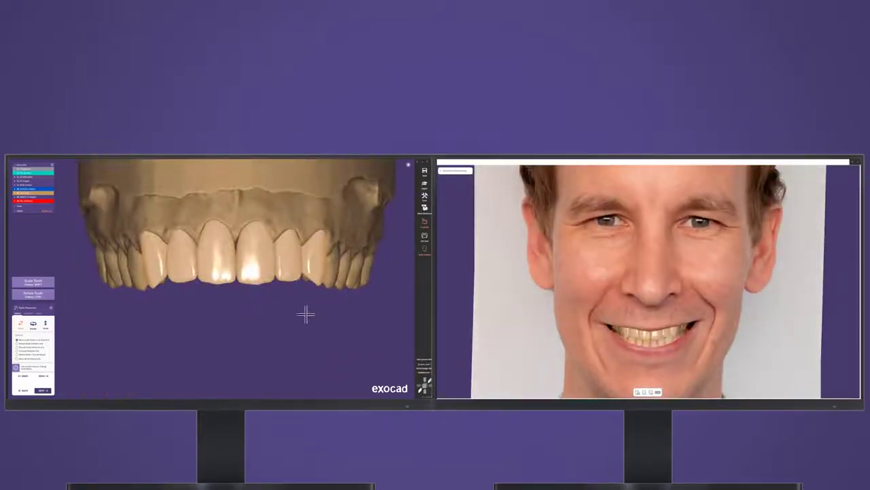
drag(268, 278, 271, 280)
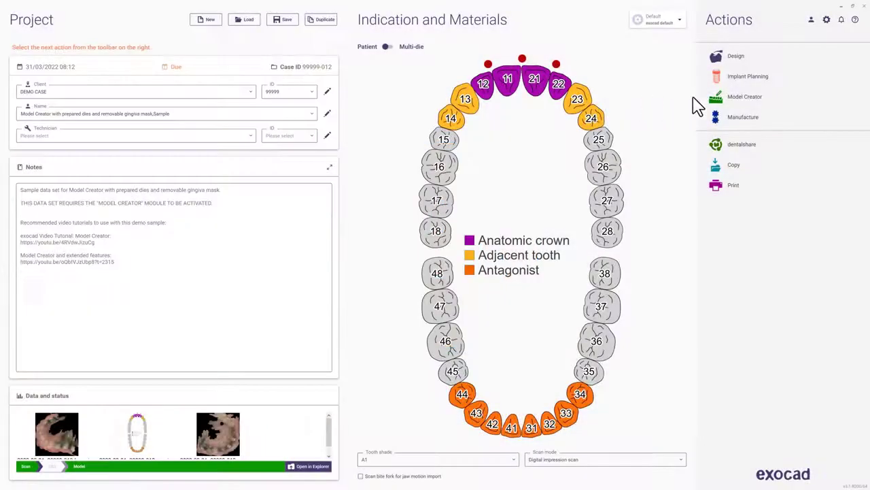
Launch Model Creator, choose the Plateless model (quick) type, and accept the alignment
click(773, 97)
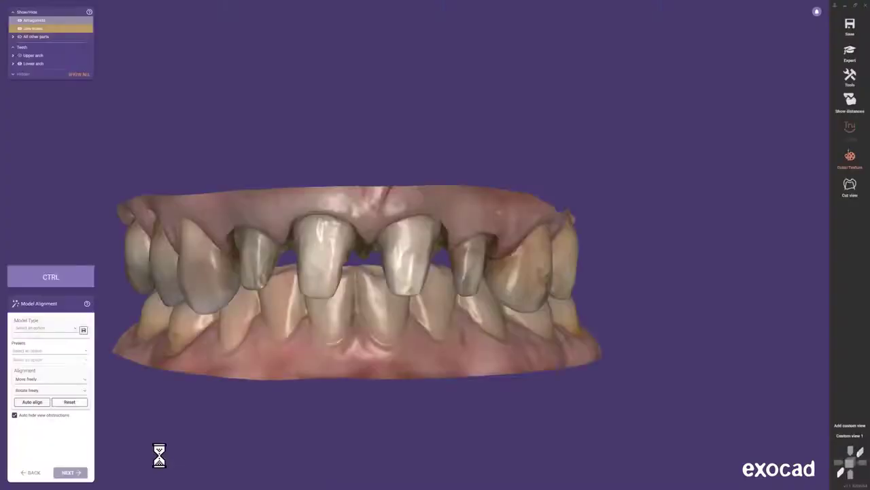
click(79, 334)
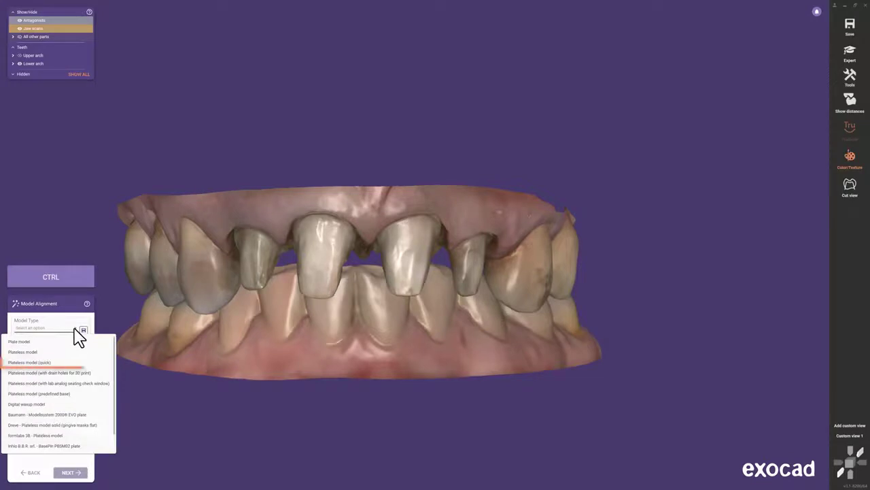
click(73, 362)
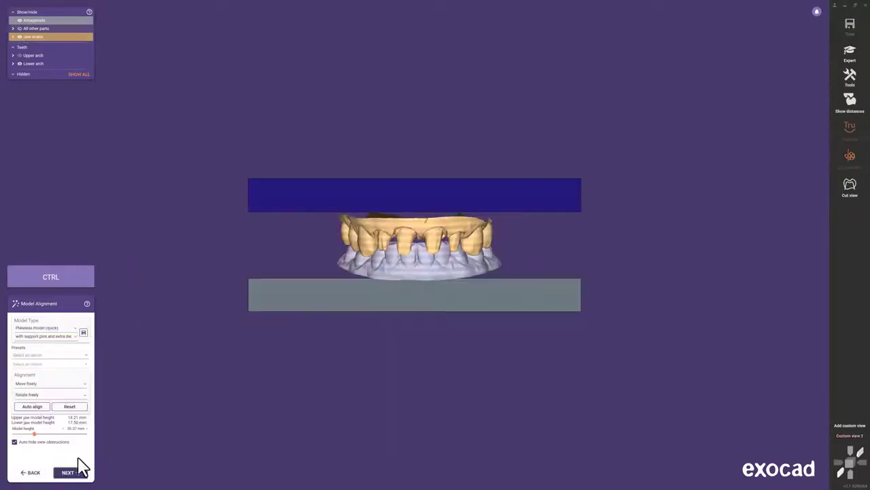
click(80, 471)
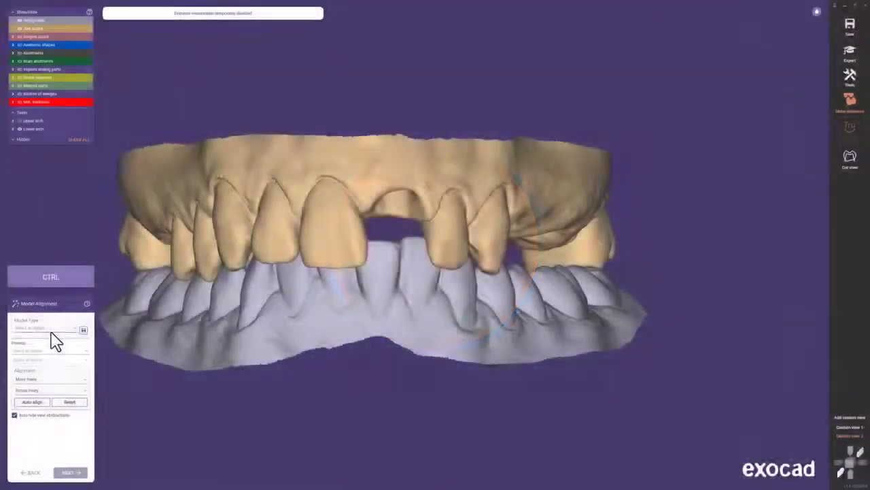
Switch to Plateless model (with drain holes), generate both arches, and continue in expert mode
click(51, 329)
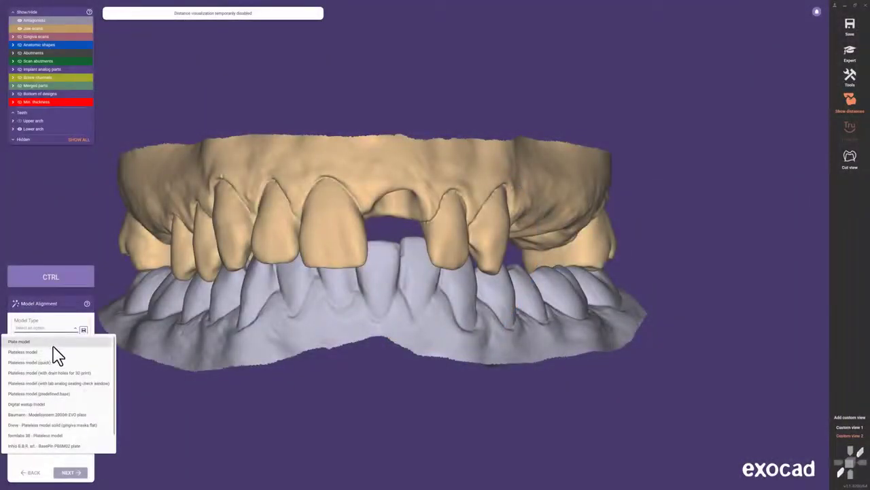
click(102, 373)
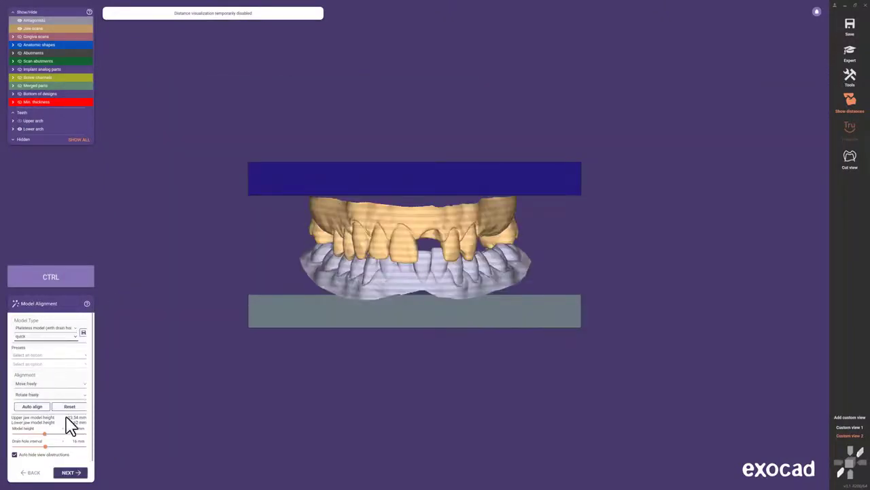
click(70, 472)
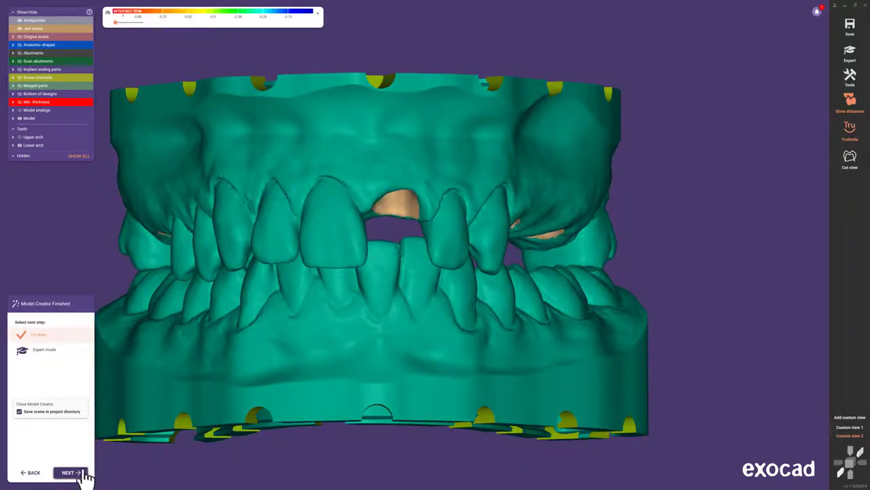
click(71, 353)
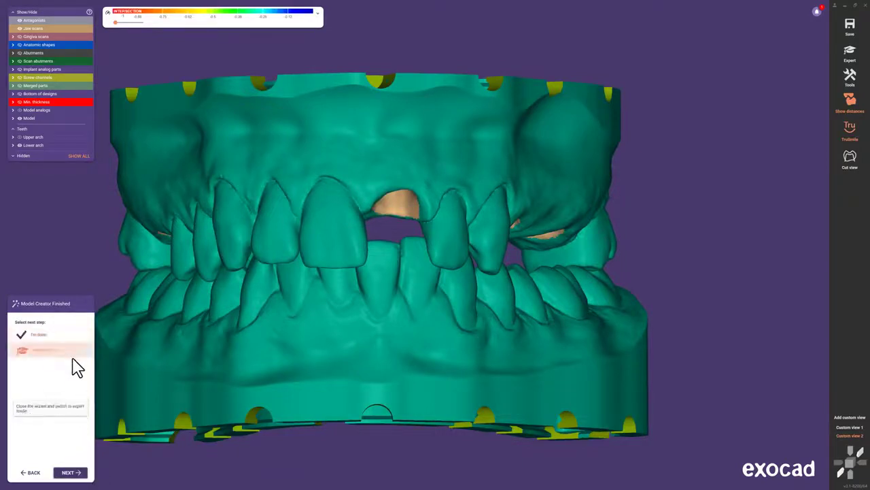
click(78, 470)
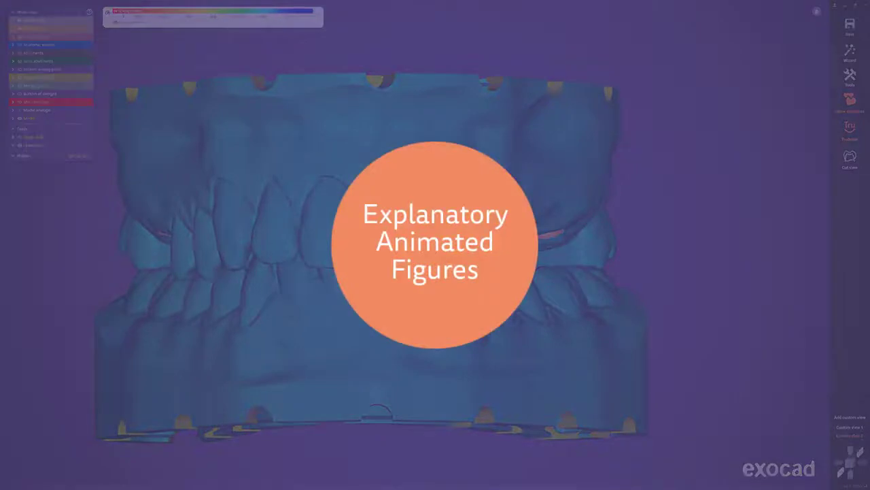
Open Plateless Model Design from the model base and review its Analogs and Settings options
right_click(322, 163)
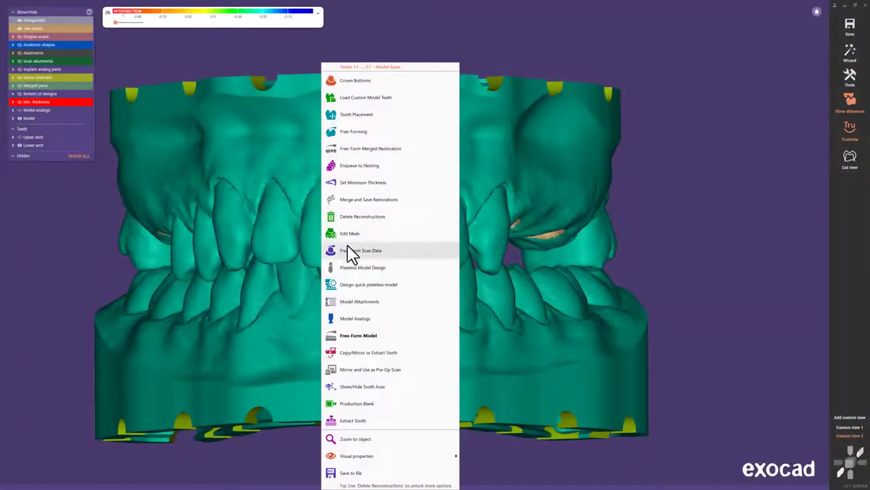
click(403, 270)
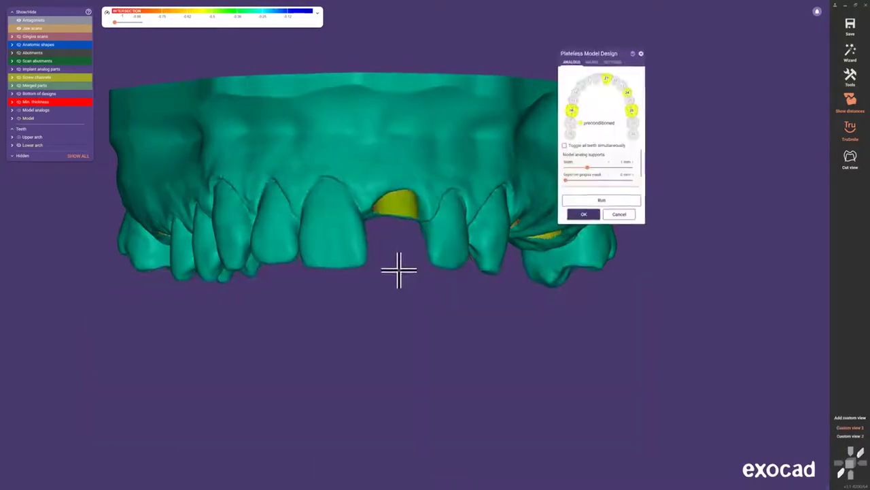
mouse_move(628, 165)
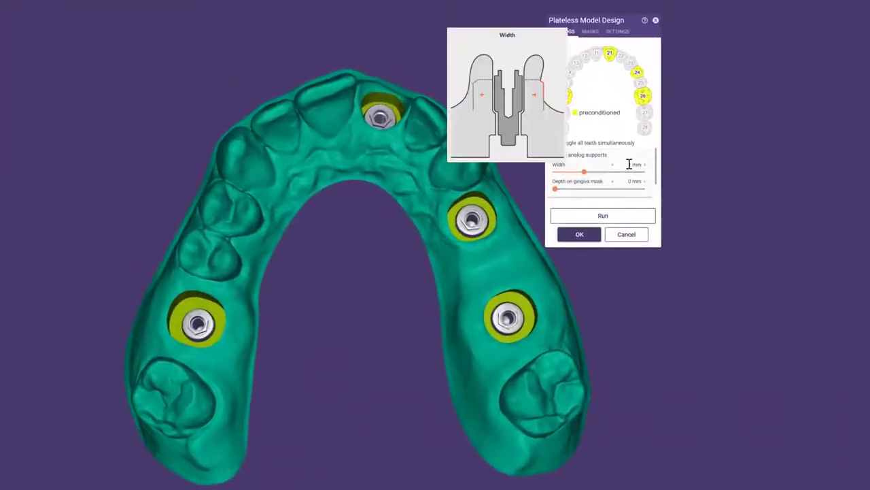
mouse_move(632, 193)
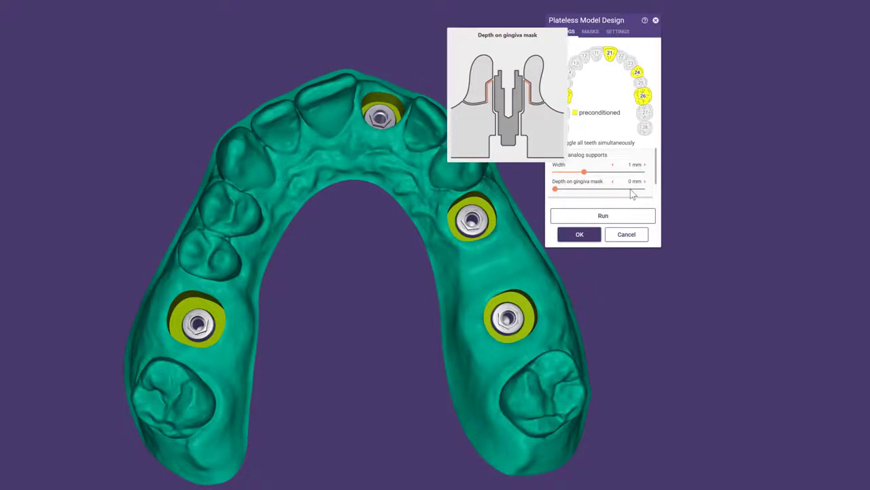
click(621, 33)
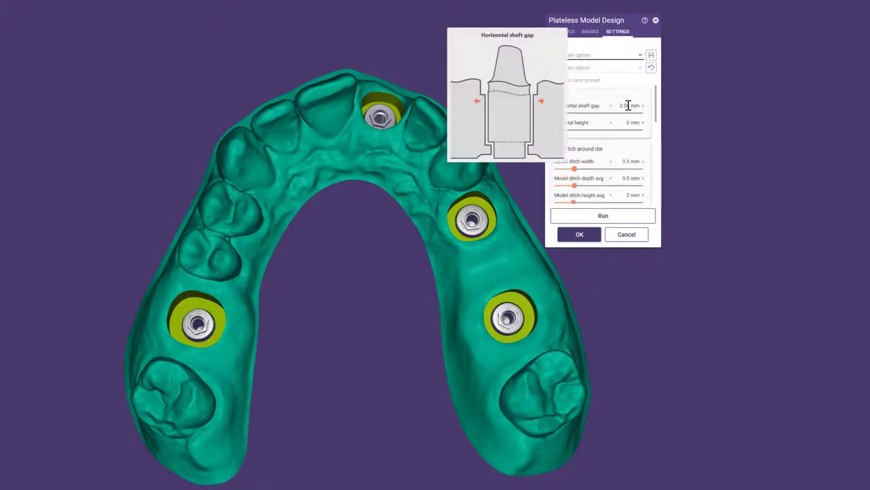
mouse_move(631, 123)
mouse_move(630, 164)
mouse_move(631, 179)
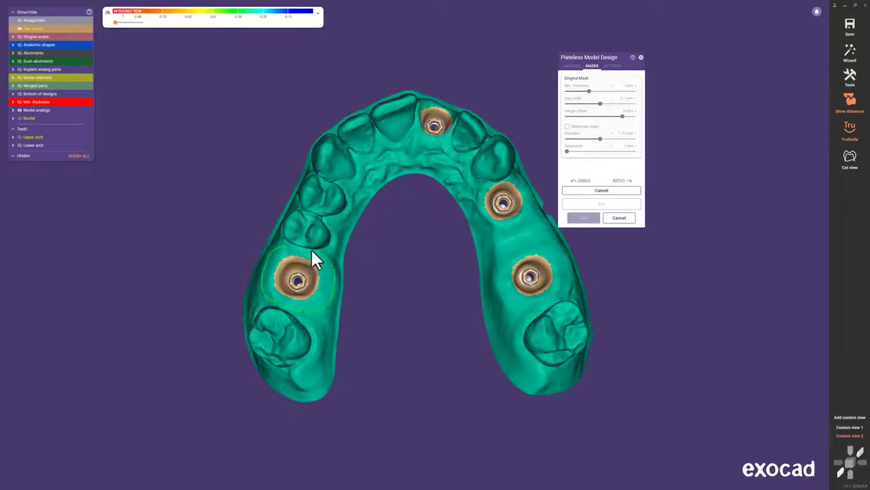
Compute the model with the gingiva mask, then smooth the tooth 16 mask with Free-Form Model Gingiva
click(603, 205)
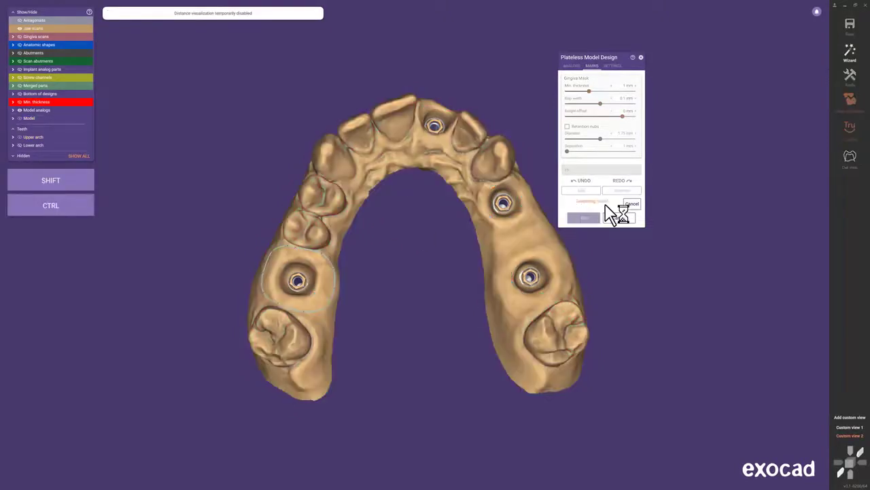
click(593, 219)
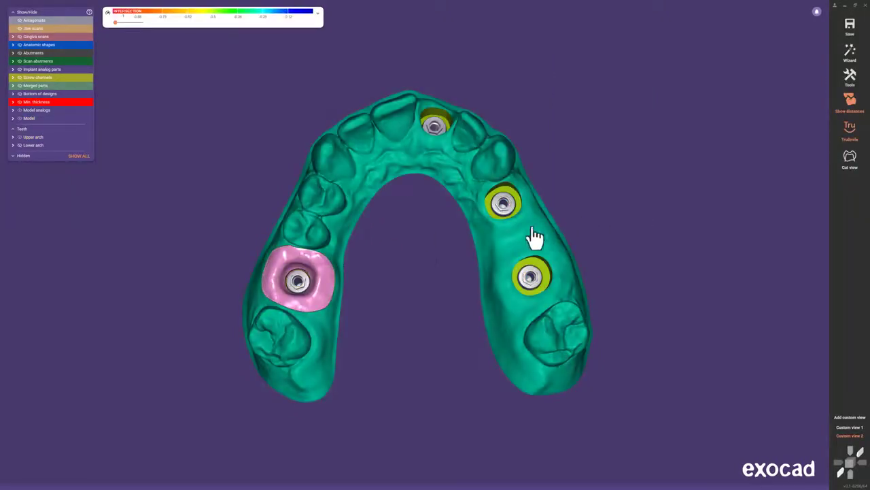
right_click(328, 278)
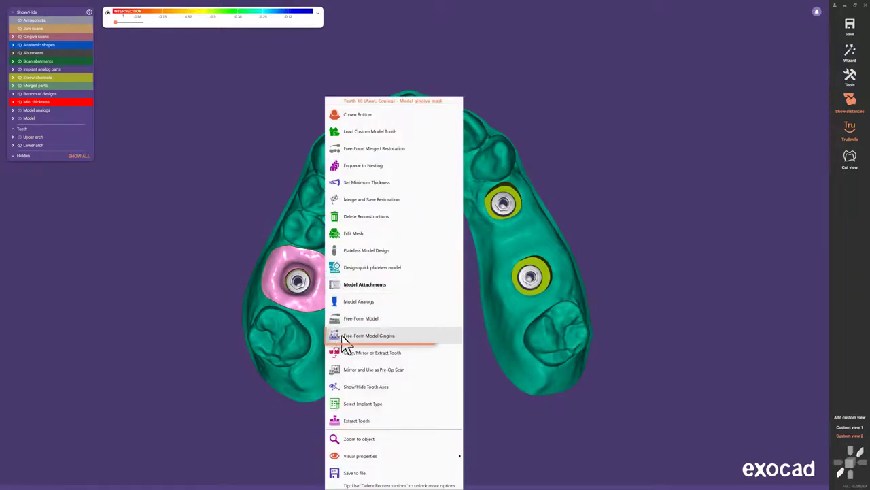
click(412, 340)
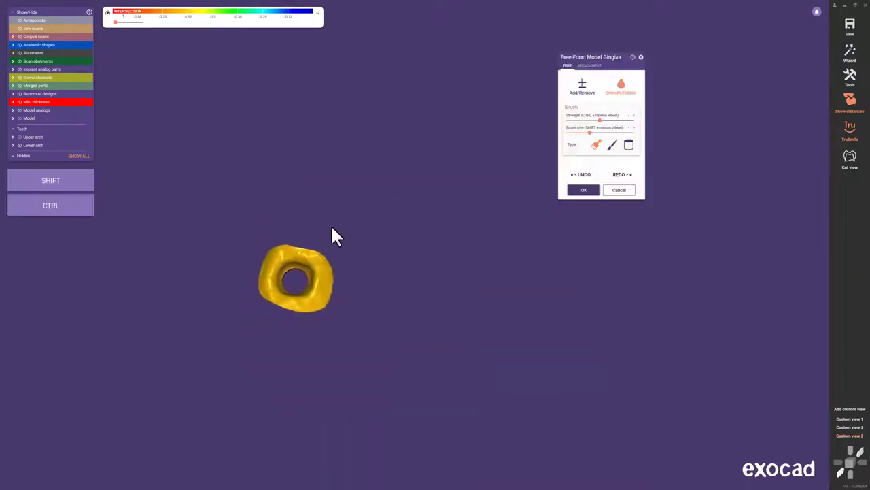
right_drag(277, 263, 261, 263)
scroll(261, 263, up, 2)
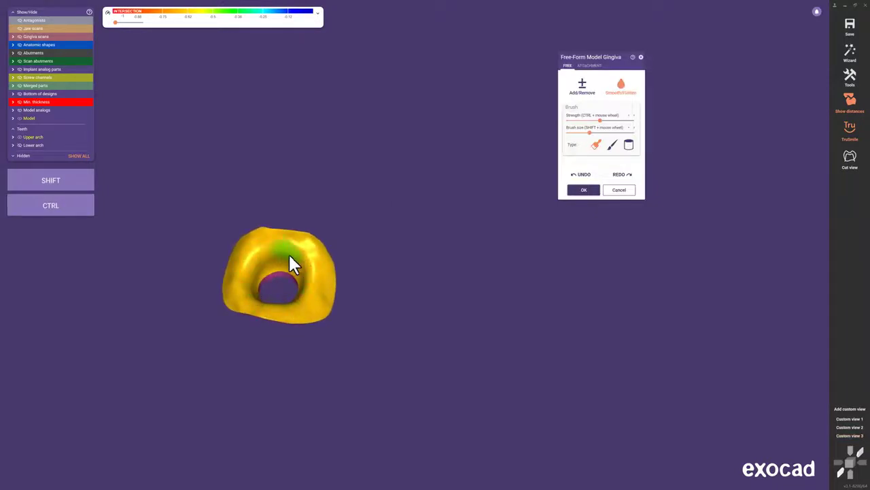
click(577, 191)
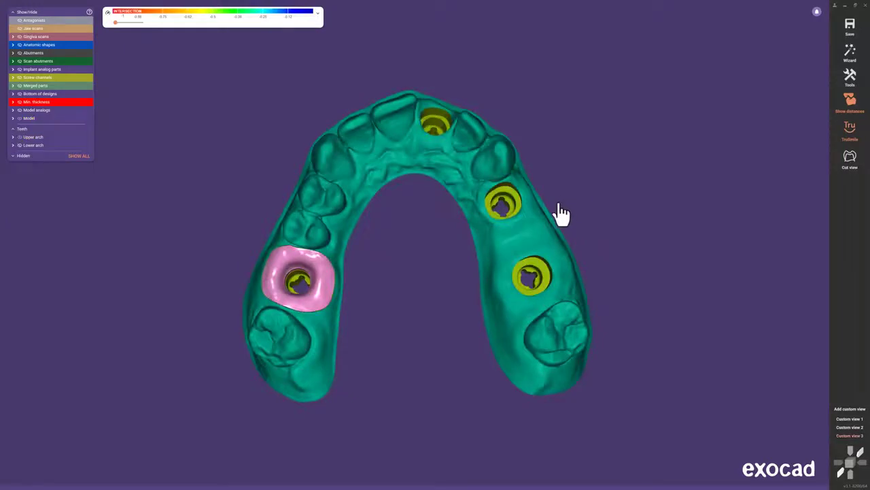
Attach the iTero FullArch Long articulator attachment to the back of the upper model base
right_click(551, 229)
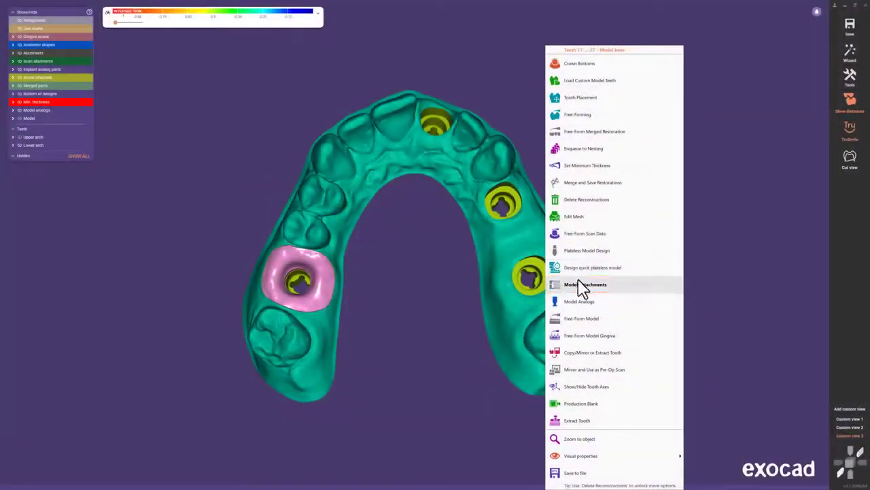
click(614, 286)
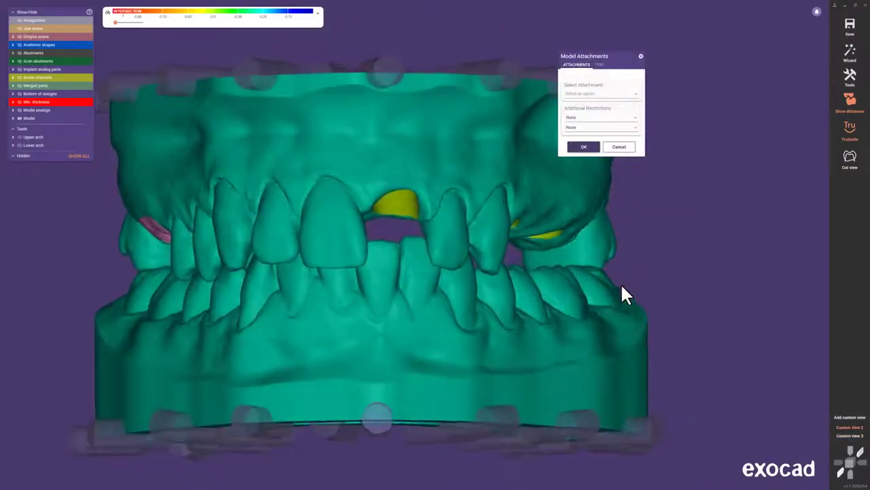
click(636, 95)
drag(632, 116, 632, 174)
click(620, 127)
ctrl+scroll(365, 293, down, 1)
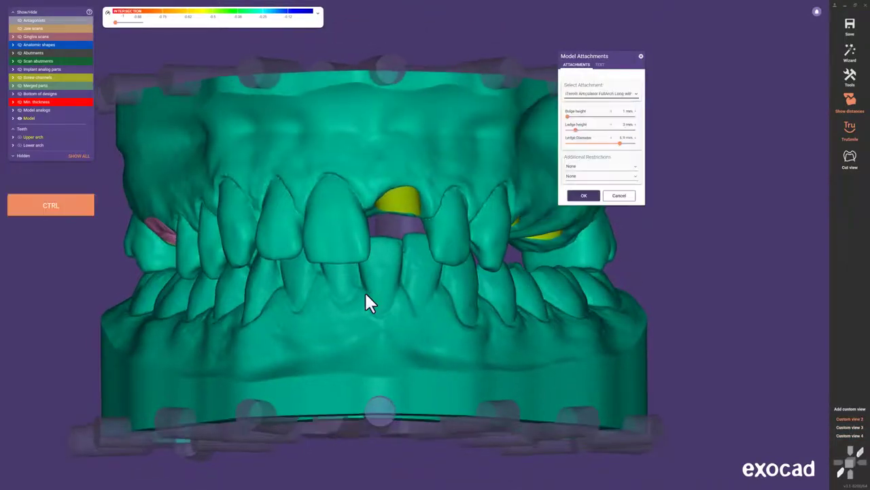
ctrl+drag(385, 357, 471, 359)
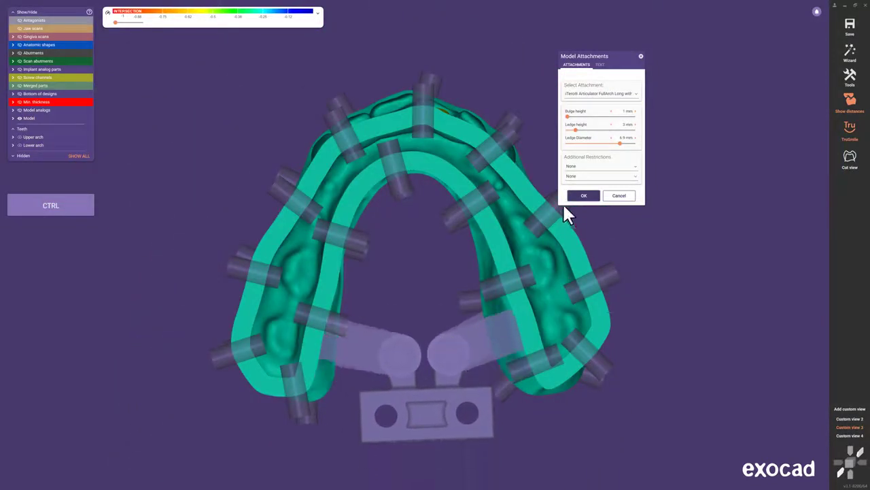
click(581, 195)
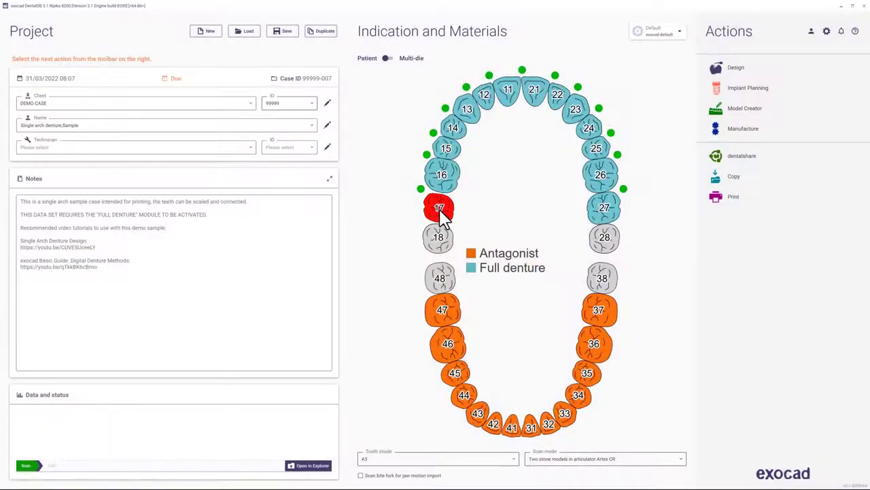
Toggle virtual extraction off and back on, extract tooth 23, and set gingiva collapse to about 2.3
click(440, 211)
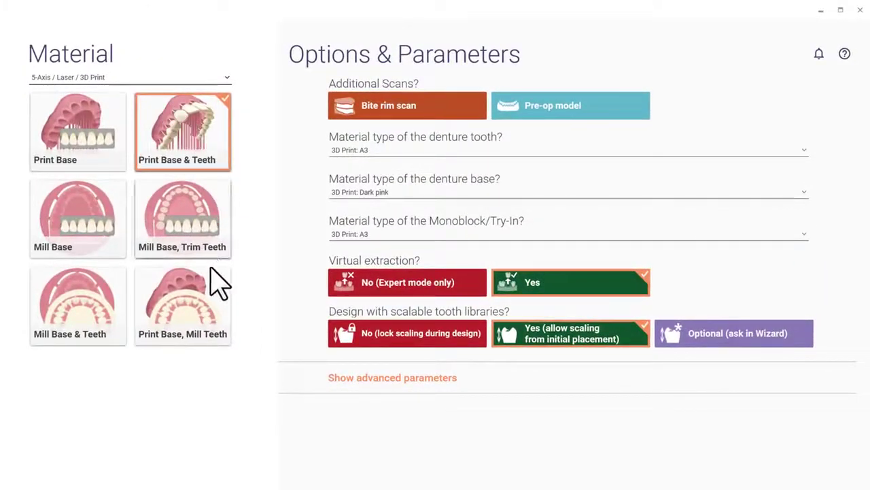
click(366, 292)
click(580, 286)
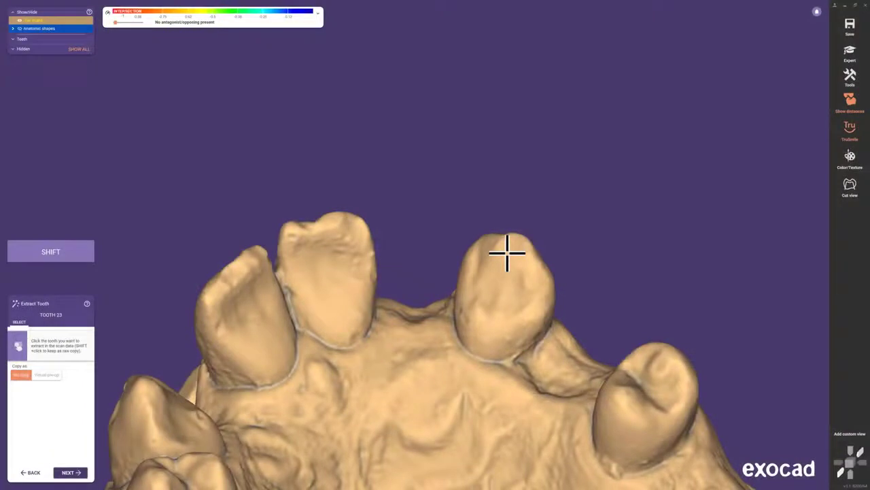
click(506, 253)
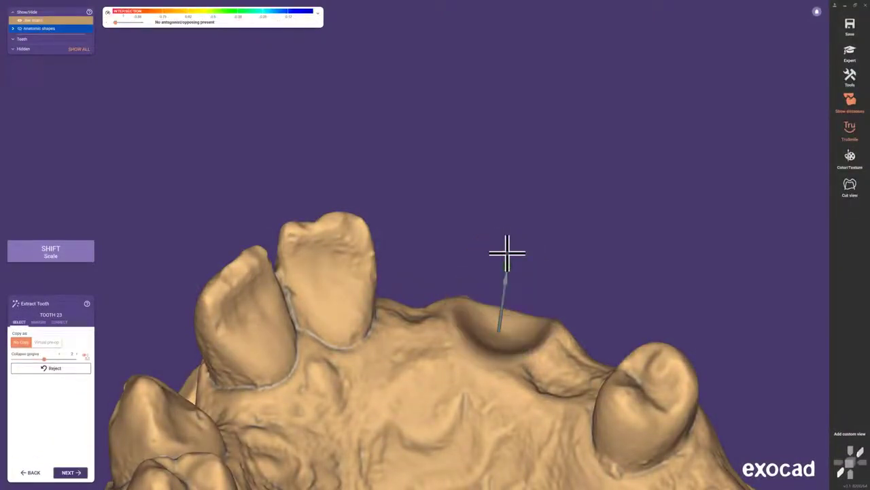
mouse_move(42, 360)
mouse_down()
mouse_move(69, 359)
mouse_move(47, 361)
mouse_up()
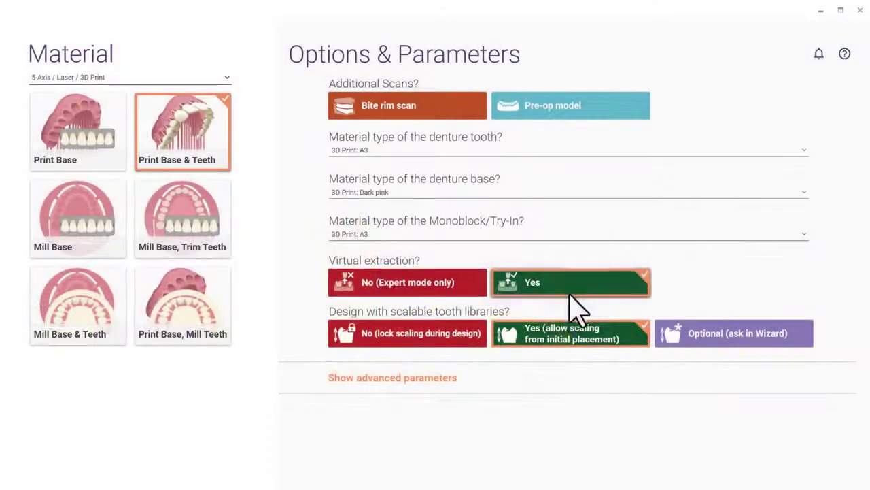
Show advanced parameters and set Design prosthesis with Monoblock/Try-In to Yes
click(450, 379)
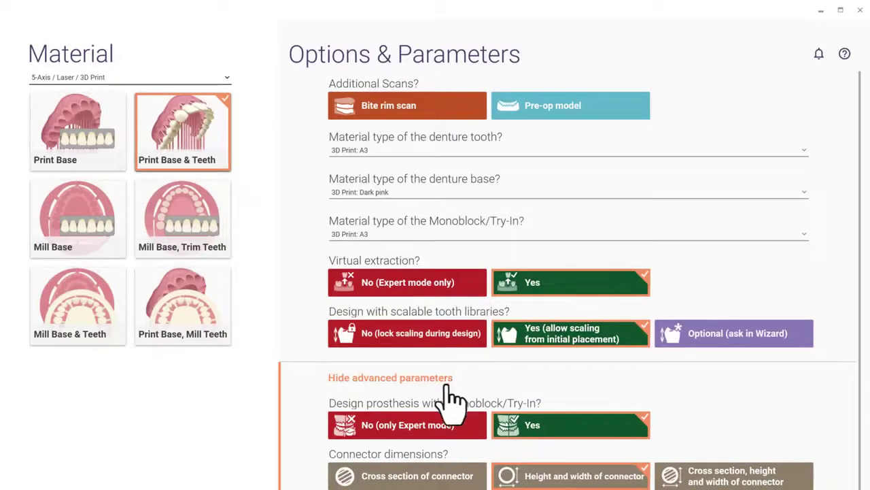
click(440, 422)
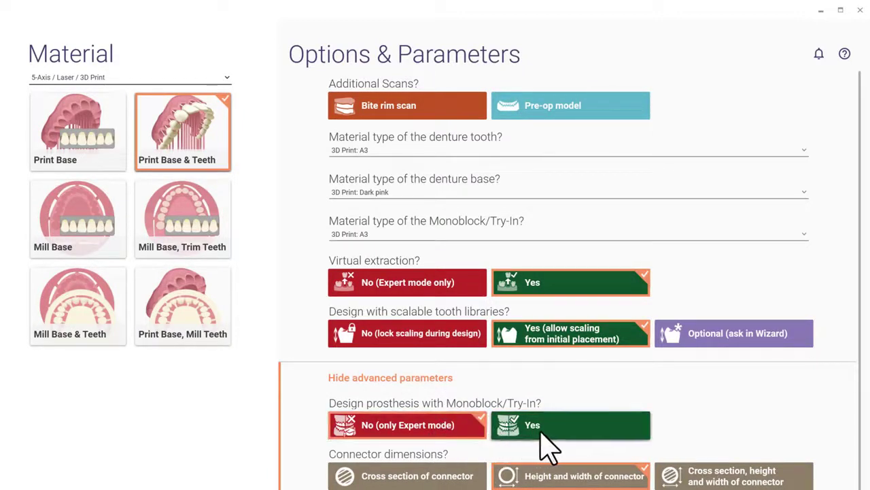
click(621, 431)
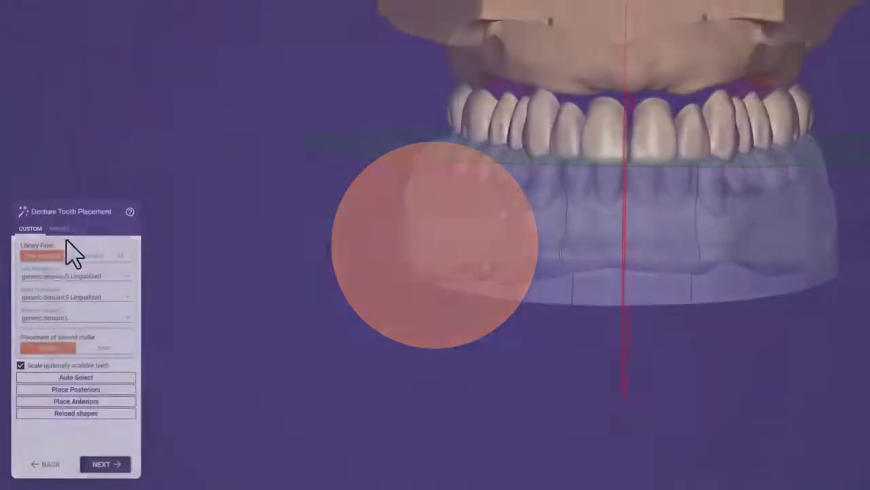
On the PRESET tab, try the generic denture L 36.0 mm butterfly preset, then choose M 34.0 mm bunny
click(60, 228)
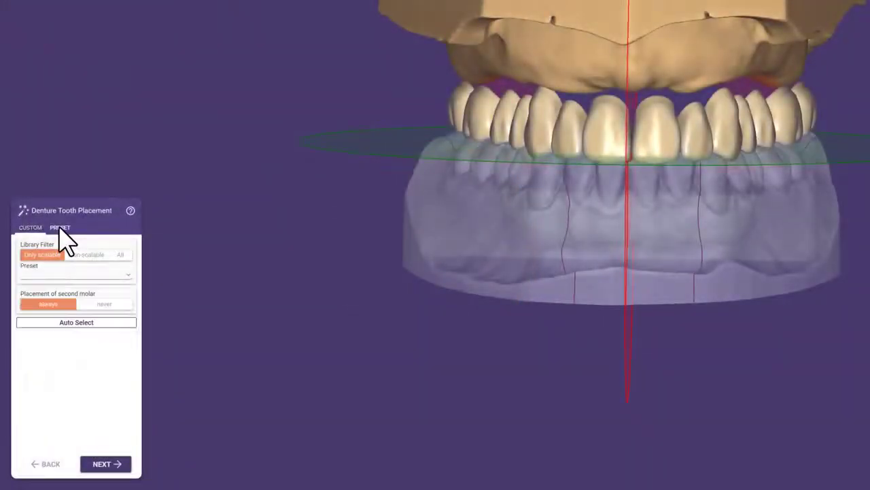
click(128, 274)
click(126, 388)
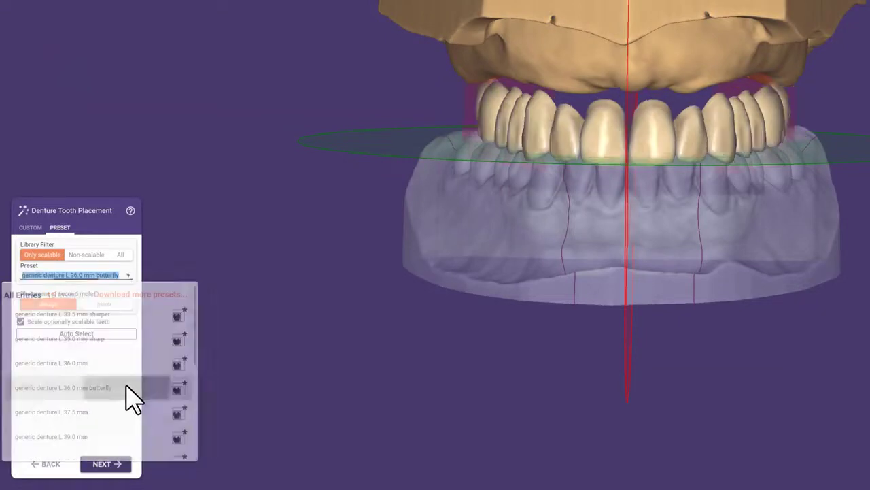
click(129, 277)
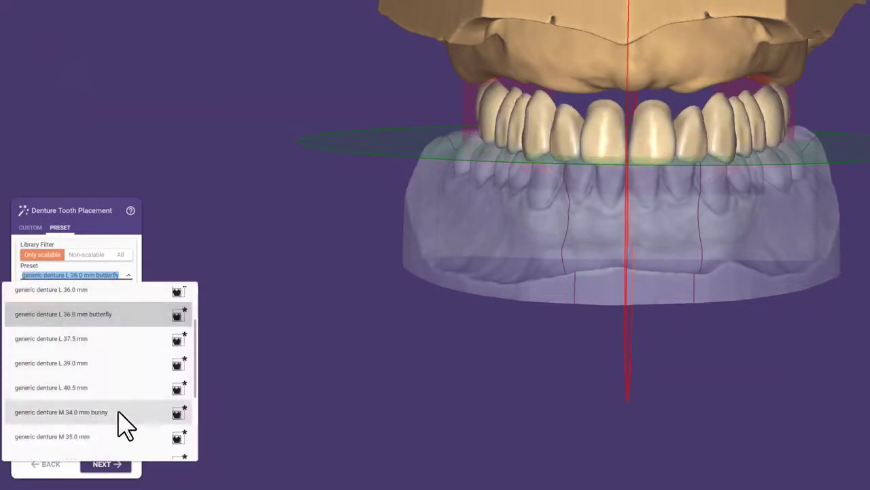
click(118, 412)
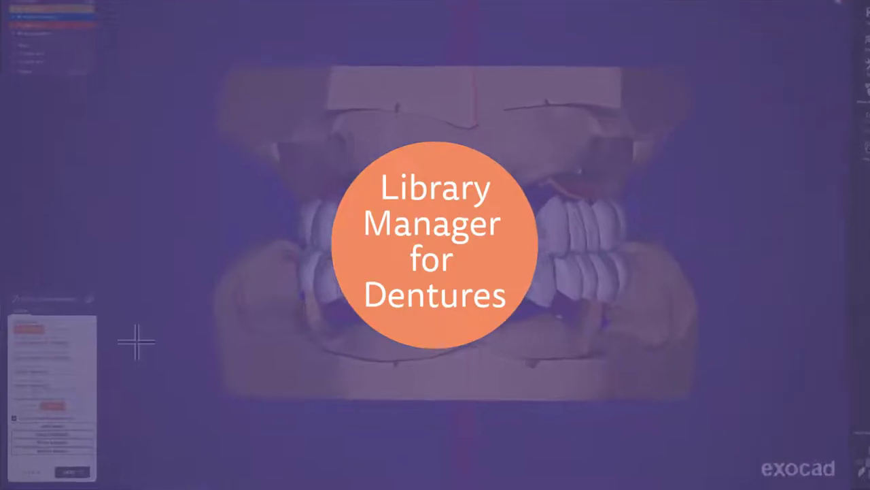
Open the Left Posteriors library list and launch the Library Manager via Download more libraries
click(75, 343)
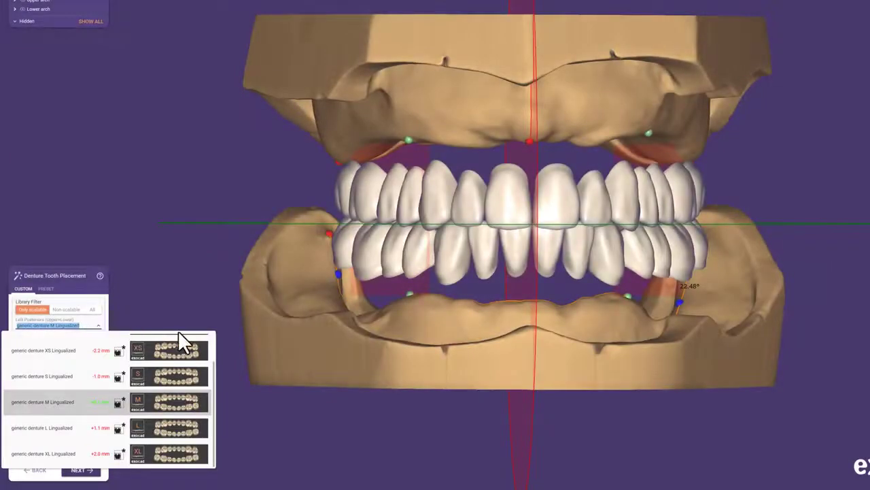
scroll(194, 344, up, 2)
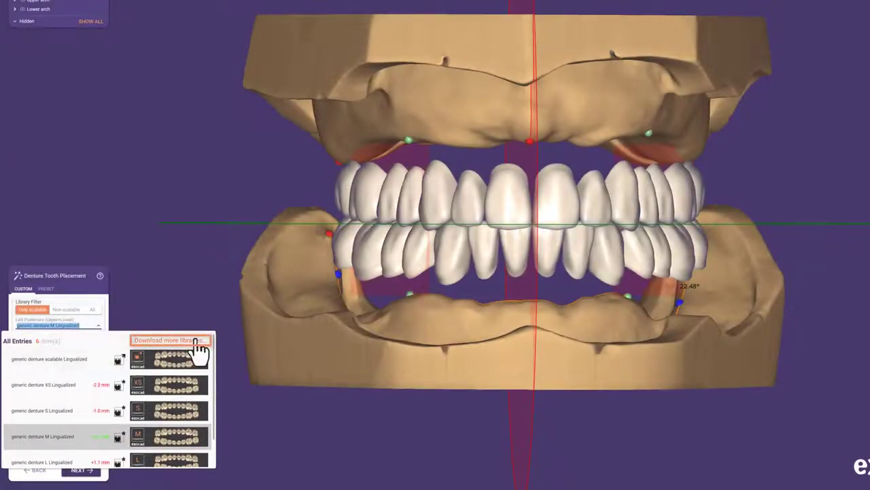
click(197, 343)
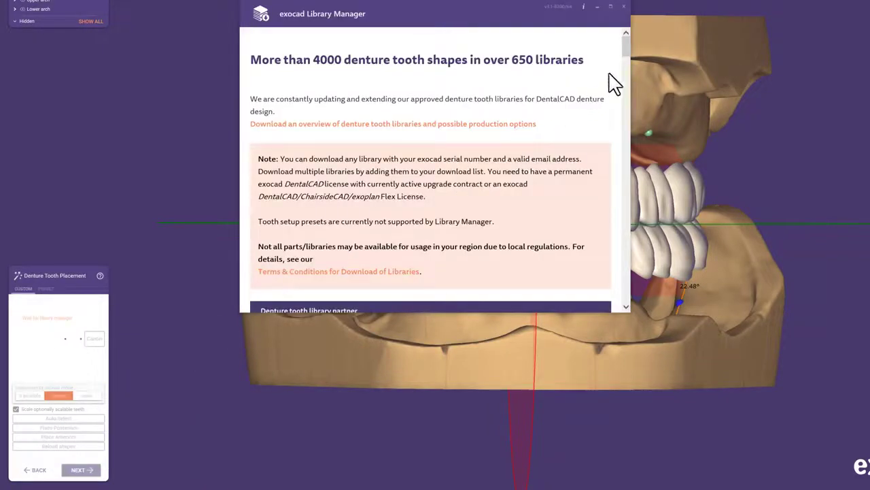
Scroll through the Library Manager and open the denture tooth libraries overview PDF
drag(626, 48, 628, 98)
scroll(599, 220, down, 3)
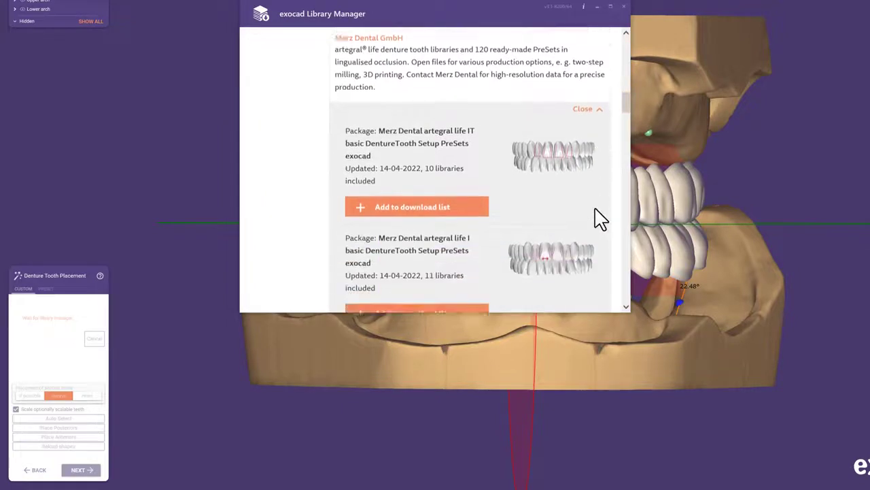
scroll(598, 219, down, 2)
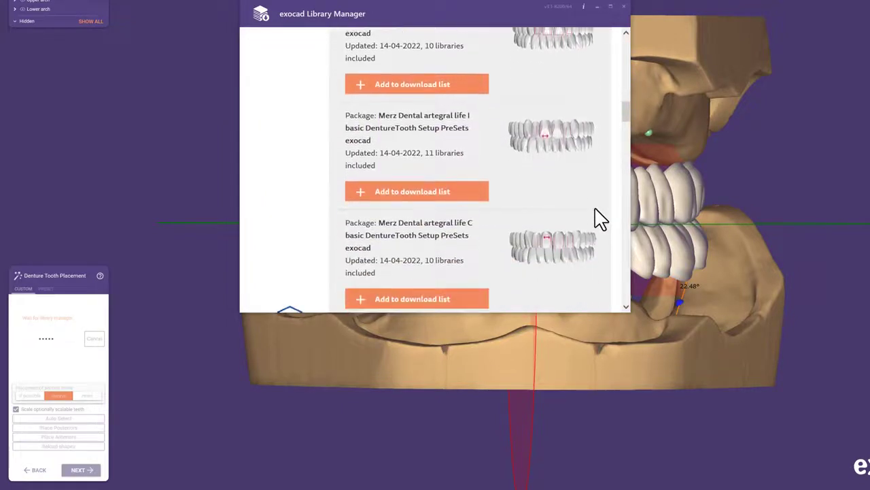
scroll(599, 220, down, 2)
scroll(599, 219, down, 3)
scroll(599, 220, down, 6)
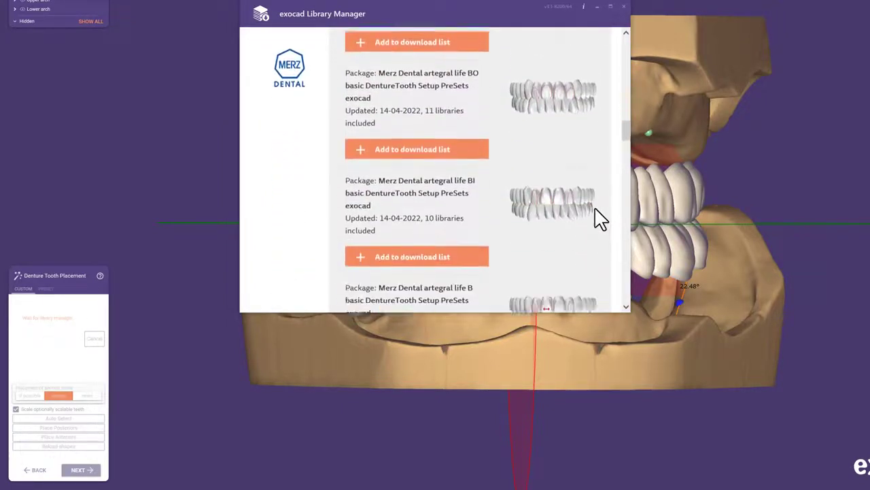
scroll(598, 220, down, 6)
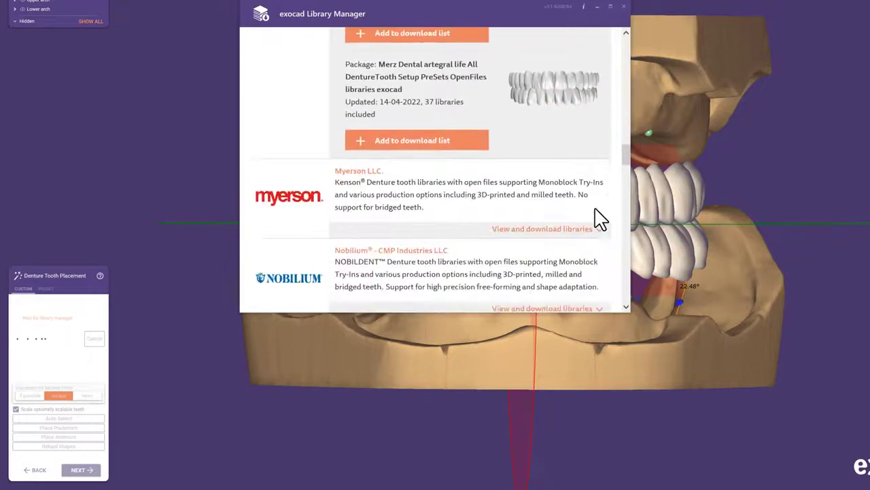
scroll(599, 220, up, 15)
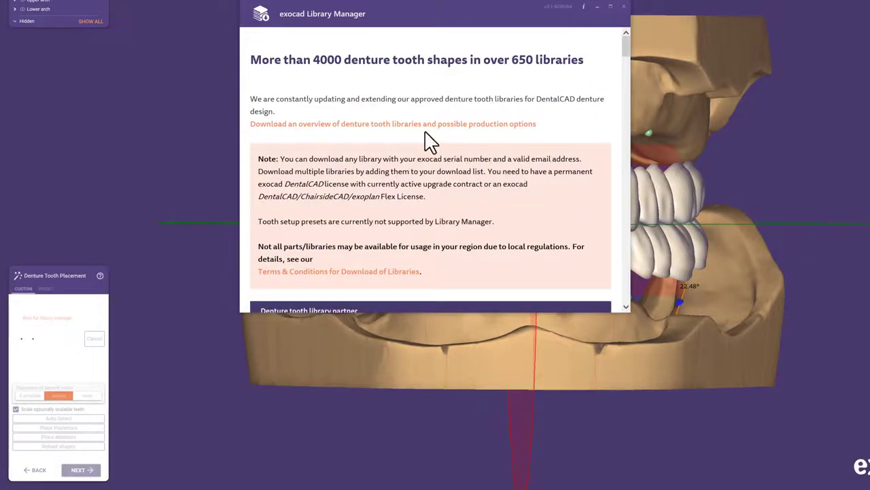
click(393, 125)
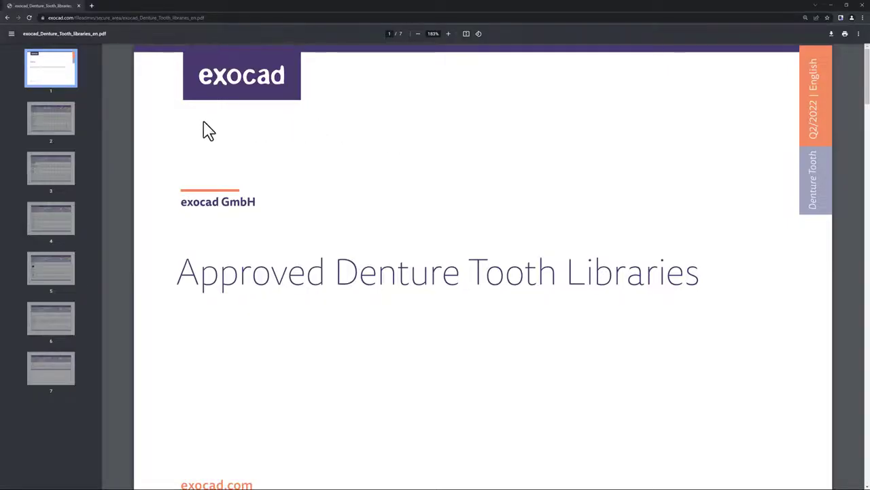
Jump to page 2 of 7 in the Approved Denture Tooth Libraries PDF
click(53, 120)
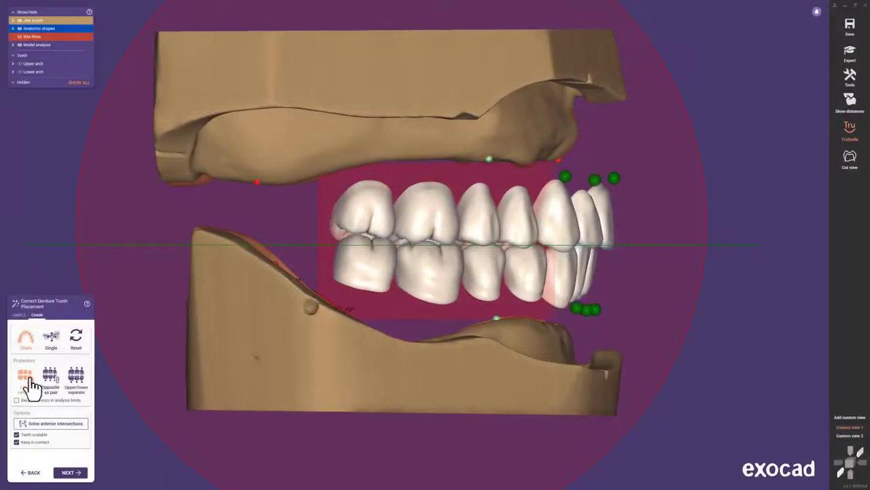
Shift the tooth arches right, then move the opposing posteriors together using 'Opposite as pair'
mouse_move(370, 269)
mouse_down()
mouse_move(412, 272)
mouse_move(358, 266)
mouse_up()
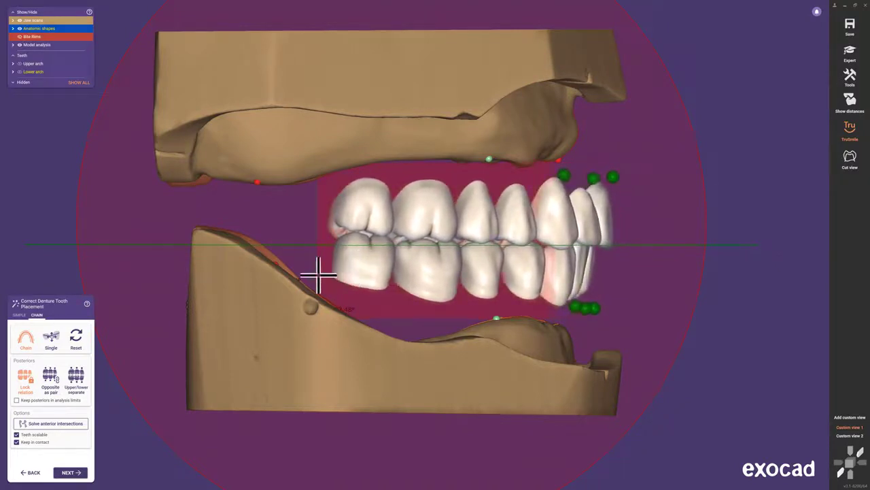
click(51, 376)
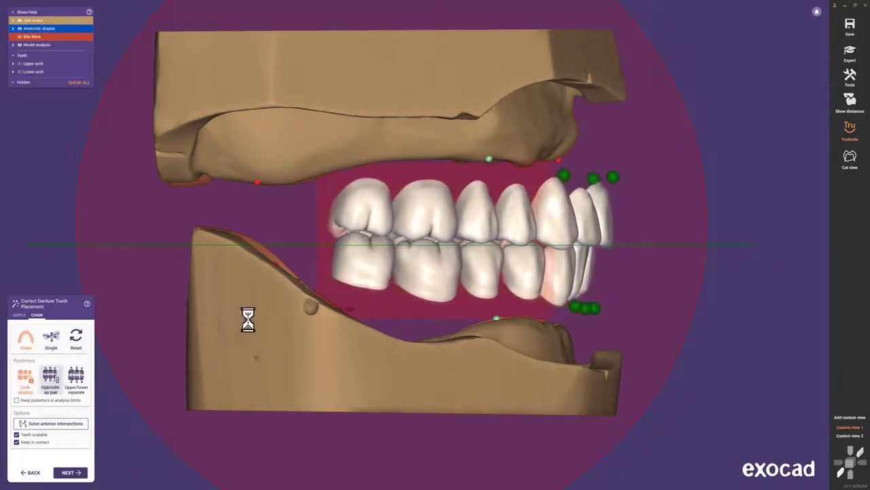
mouse_move(427, 261)
mouse_down()
mouse_move(422, 278)
mouse_move(423, 262)
mouse_up()
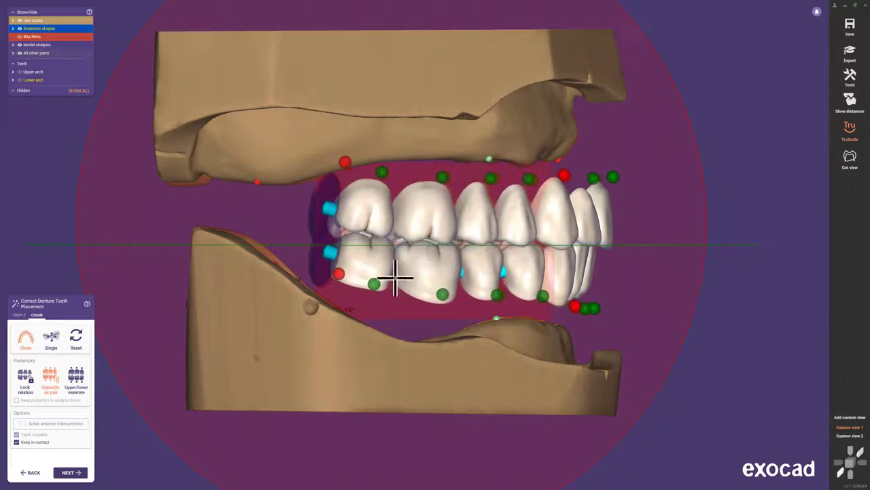
With 'Upper/lower separate', lower the lower posteriors and bring the upper posteriors into contact
click(73, 378)
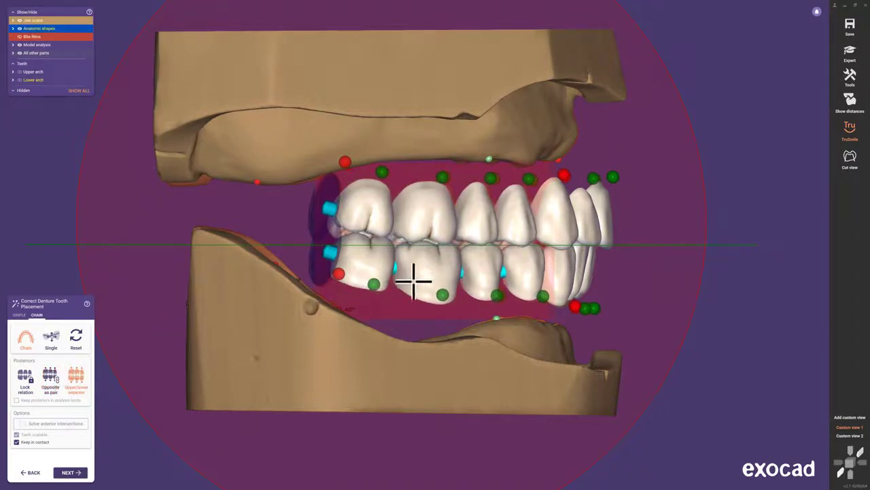
drag(414, 279, 412, 286)
drag(425, 229, 425, 238)
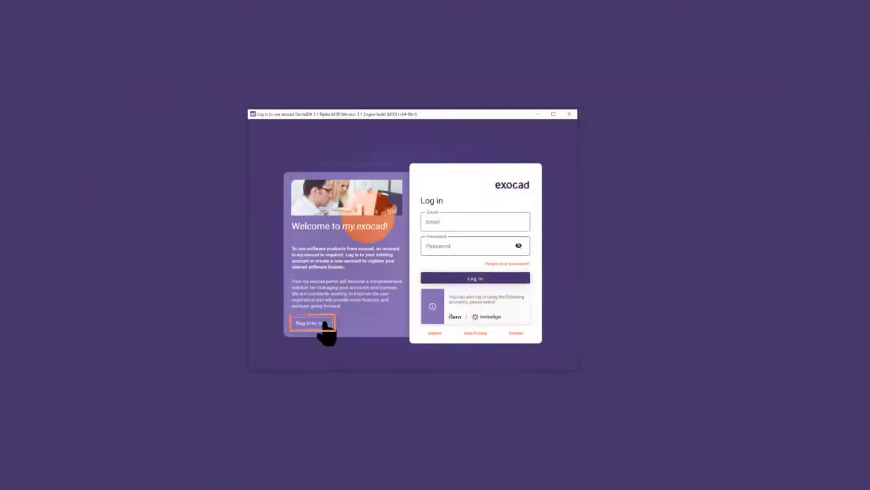
Register a new my.exocad account with first name, last name, e-mail and password, then enter the login credentials
click(322, 325)
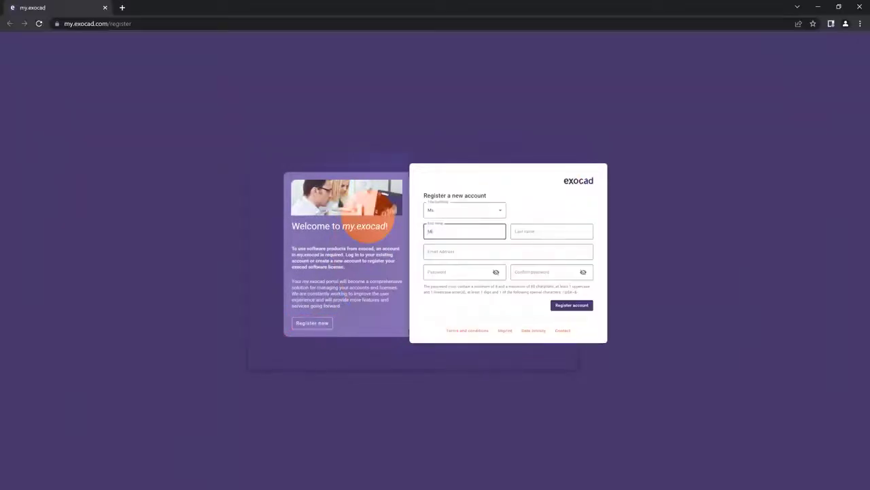
text(ss)
key(Tab)
text(M)
key(Tab)
key(Tab)
key(Tab)
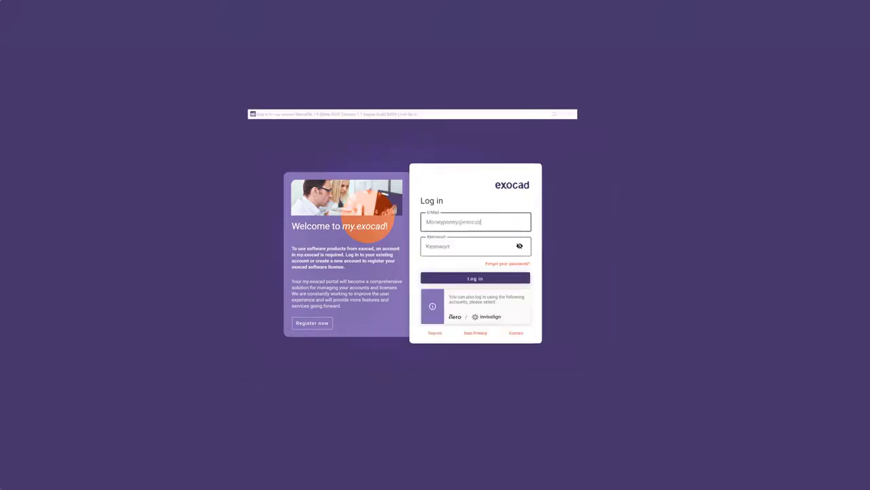
text(.com)
key(Tab)
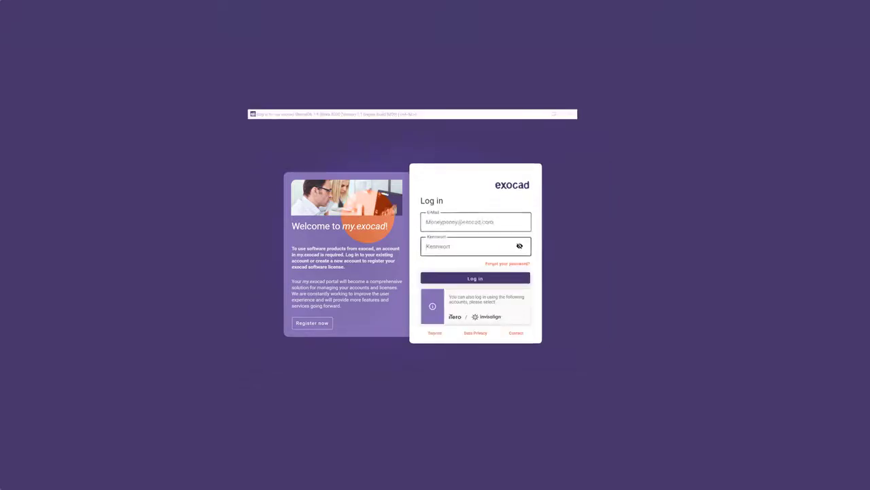